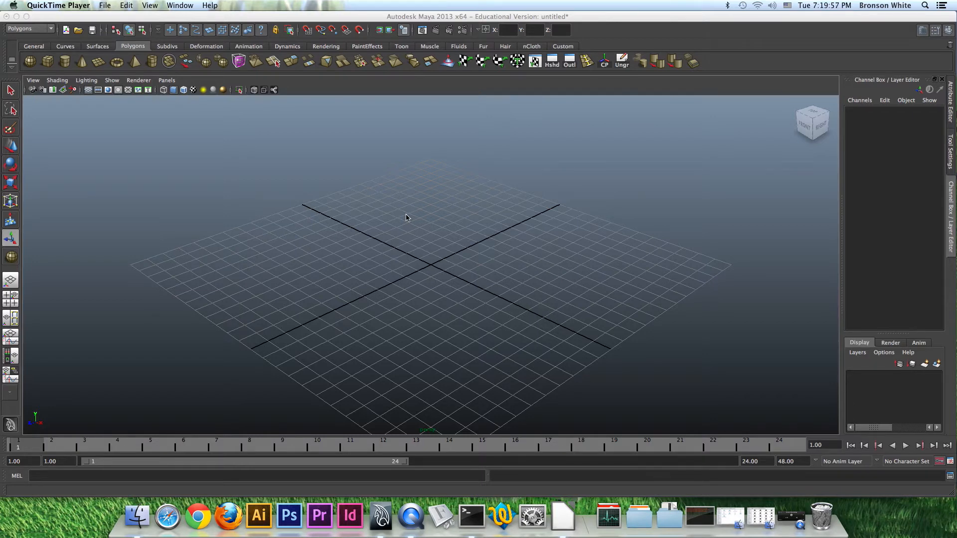
- Create a polygon cube about 5.5 units wide, high and deep at the centre of the grid
click(48, 62)
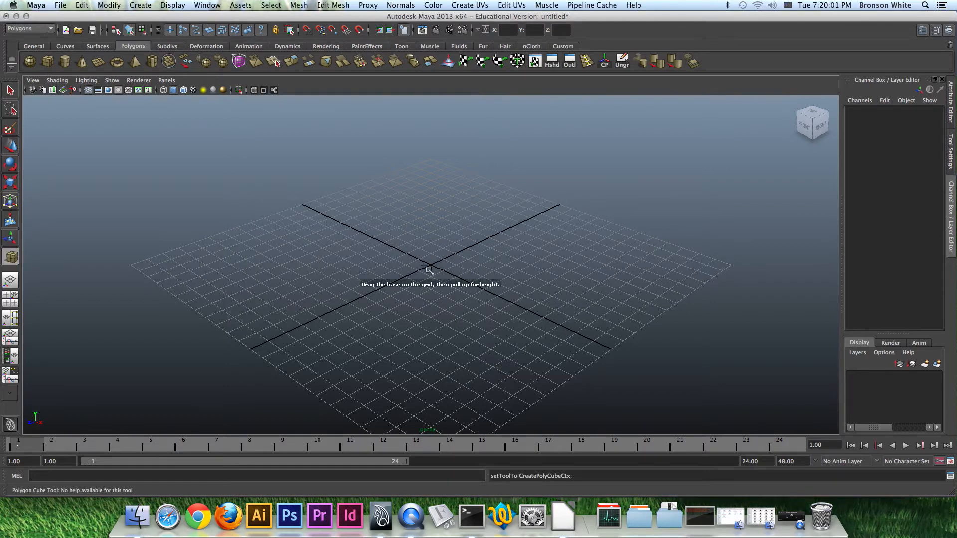
drag(431, 267, 432, 219)
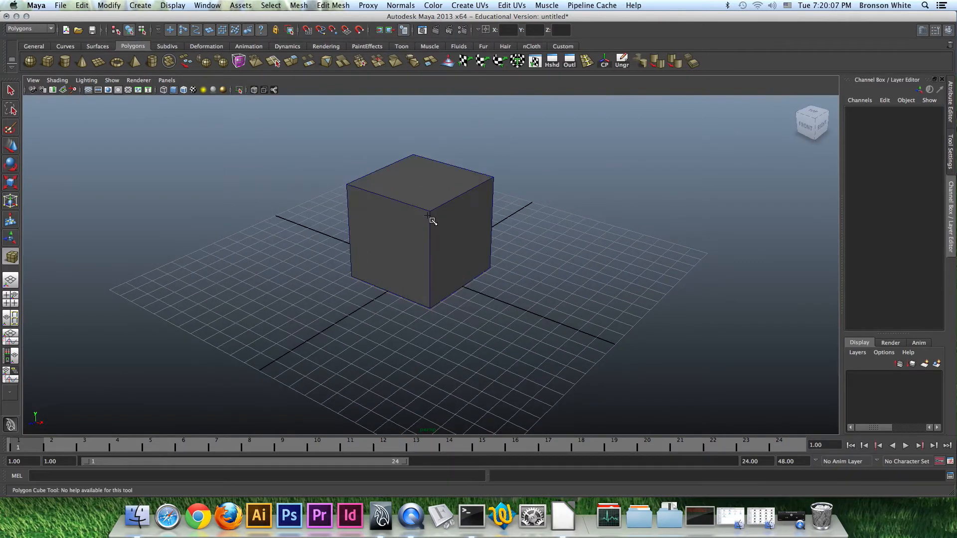
key(q)
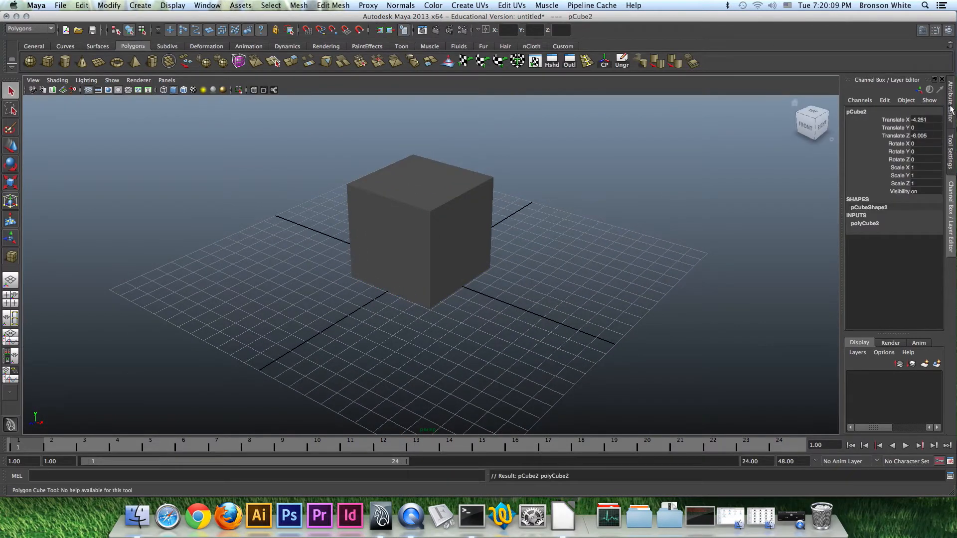
- Set the large cube's width, height and depth subdivisions to 4 each
click(877, 224)
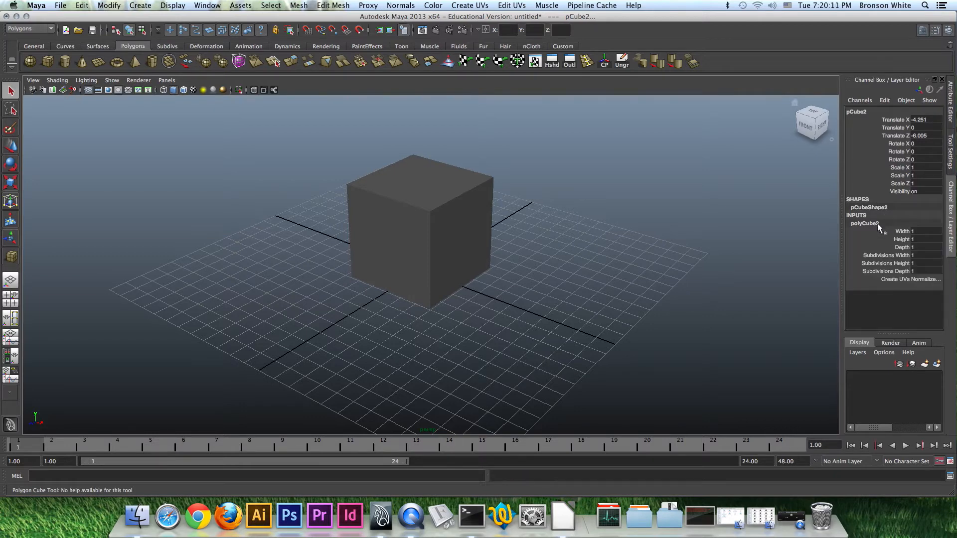
click(892, 255)
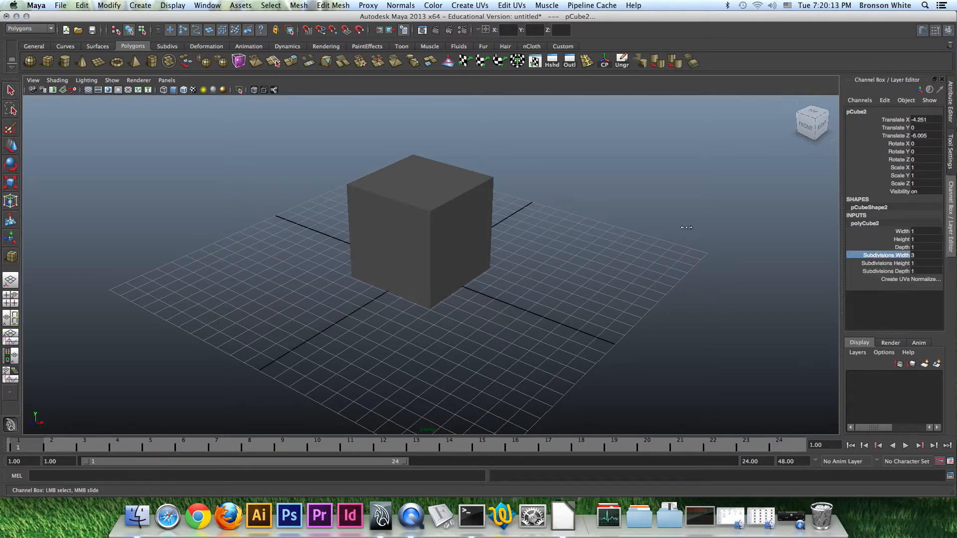
click(393, 220)
click(876, 224)
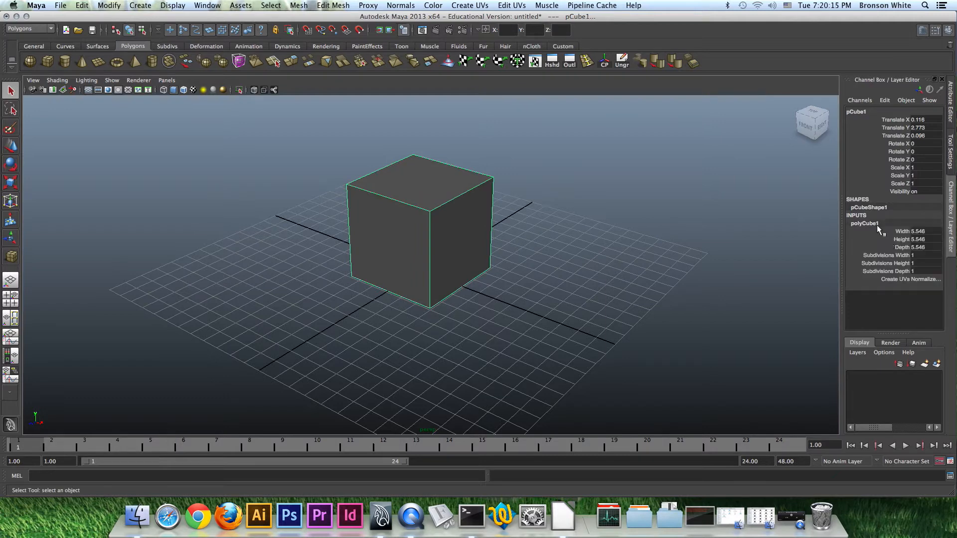
click(892, 256)
middle_drag(629, 199, 643, 199)
click(886, 264)
middle_drag(545, 199, 552, 194)
middle_drag(650, 223, 641, 224)
middle_drag(723, 236, 727, 236)
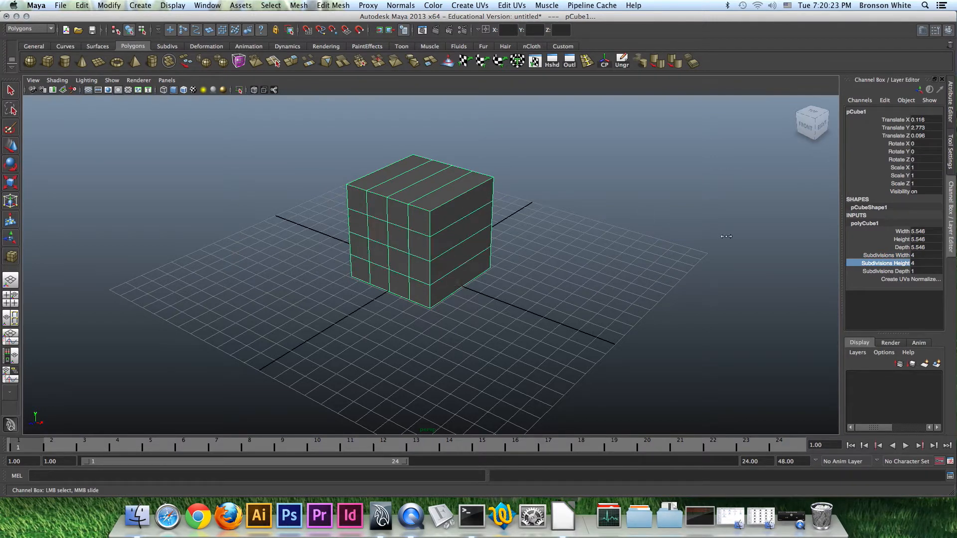
click(885, 272)
middle_drag(638, 224, 650, 223)
- Delete the small stray cube beside the large one
mouse_move(483, 260)
alt+mouse_down()
mouse_move(448, 256)
mouse_move(489, 279)
mouse_move(420, 246)
mouse_move(499, 259)
alt+mouse_up()
click(552, 263)
key(Delete)
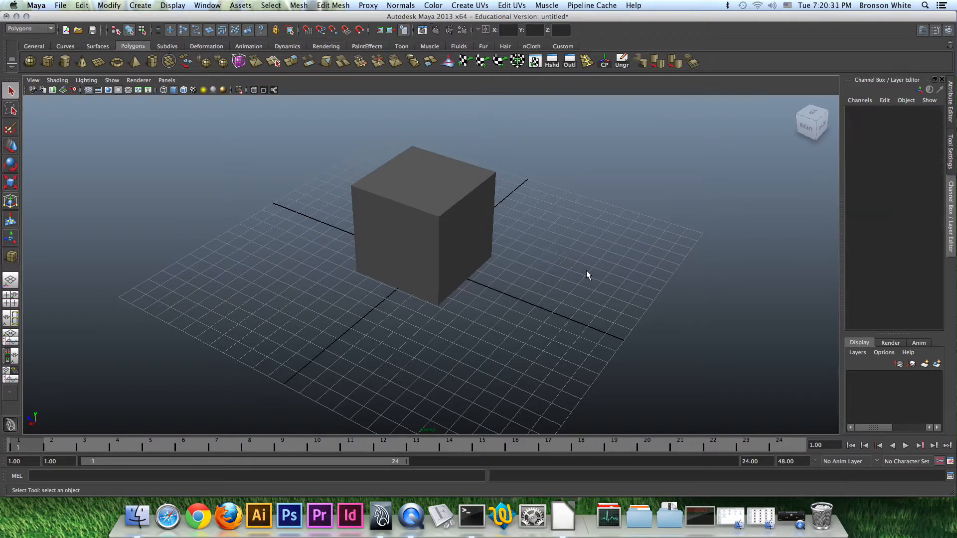
alt+drag(561, 279, 449, 231)
- Select the subdivided cube and switch it to vertex component mode
click(448, 231)
mouse_move(494, 268)
alt+mouse_down()
mouse_move(478, 246)
mouse_move(478, 259)
alt+mouse_up()
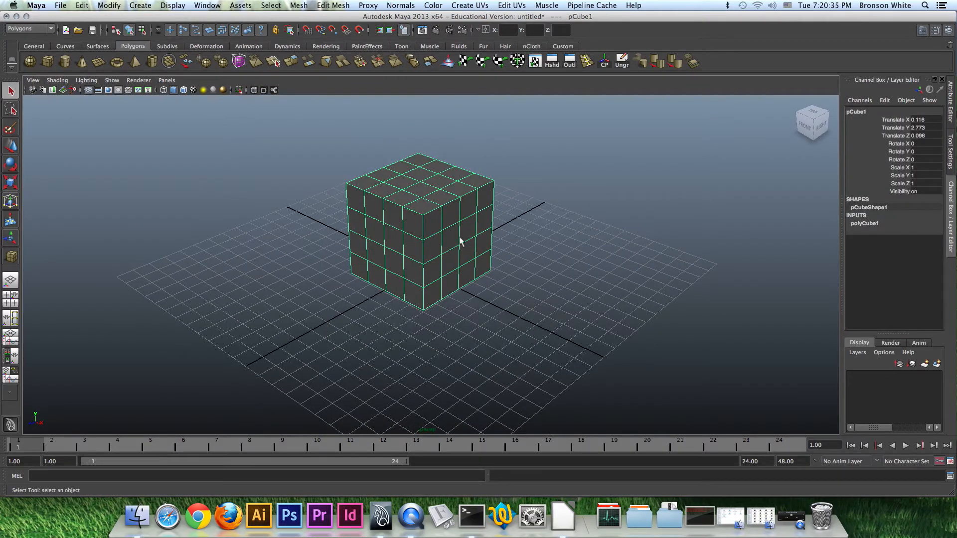
right_click(436, 215)
right_drag(434, 212, 404, 212)
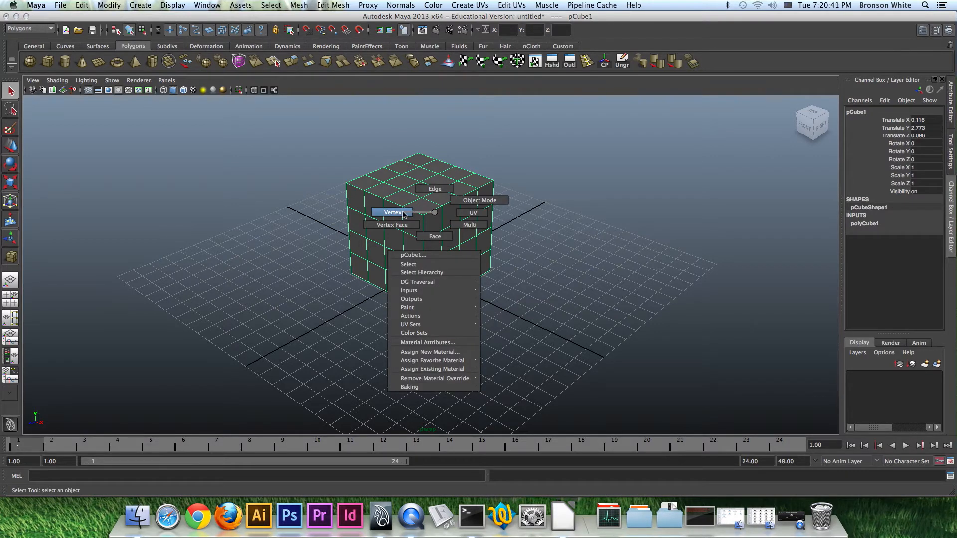
right_drag(404, 212, 403, 213)
mouse_move(426, 234)
alt+mouse_down()
mouse_move(435, 226)
mouse_move(422, 250)
alt+mouse_up()
alt+right_drag(423, 249, 584, 296)
mouse_move(421, 235)
alt+mouse_down()
mouse_move(415, 225)
mouse_move(427, 239)
alt+mouse_up()
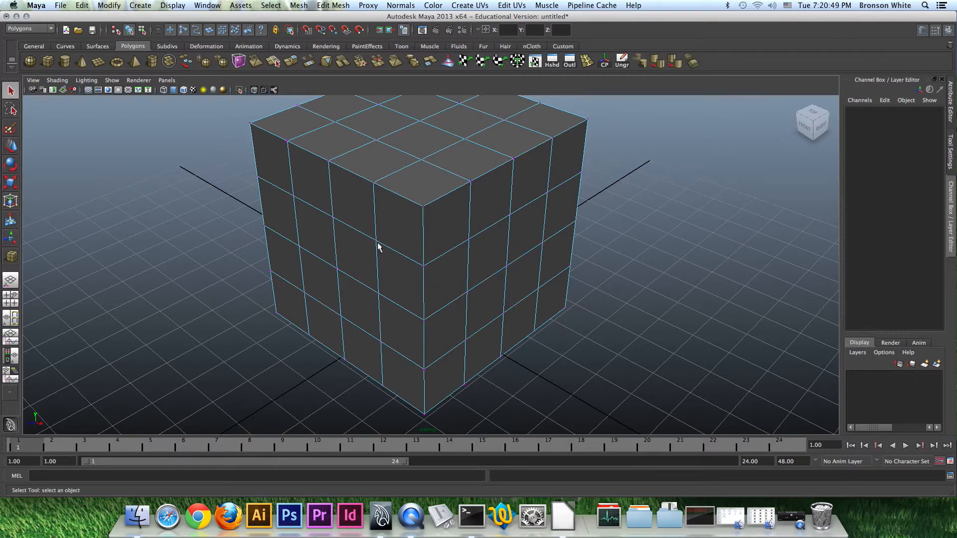
alt+right_drag(510, 256, 420, 272)
alt+drag(422, 272, 452, 269)
alt+right_drag(489, 268, 459, 265)
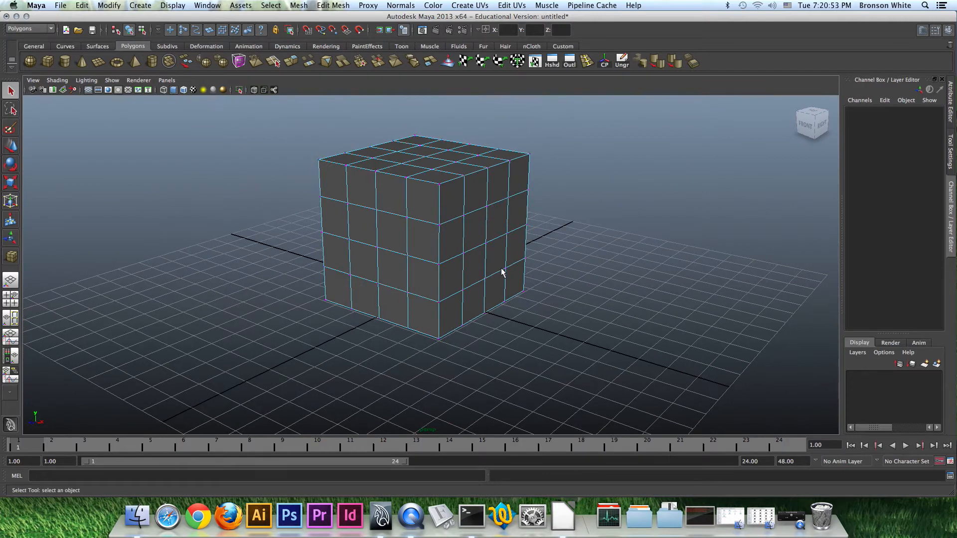
- In the side view, scale the upper and middle interior vertex rows inward to about two-thirds of the cube's width
key(space)
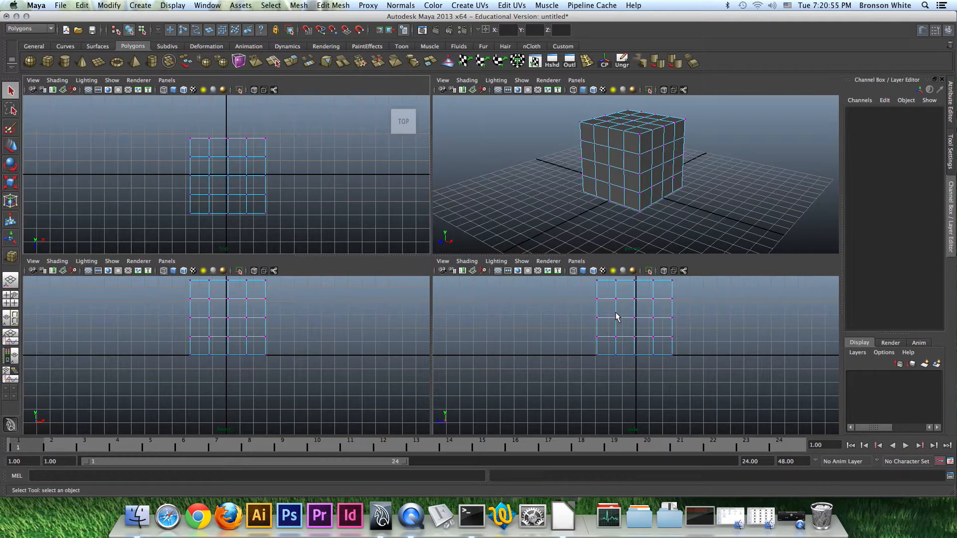
key(space)
alt+middle_drag(468, 182, 458, 251)
alt+right_drag(457, 251, 502, 251)
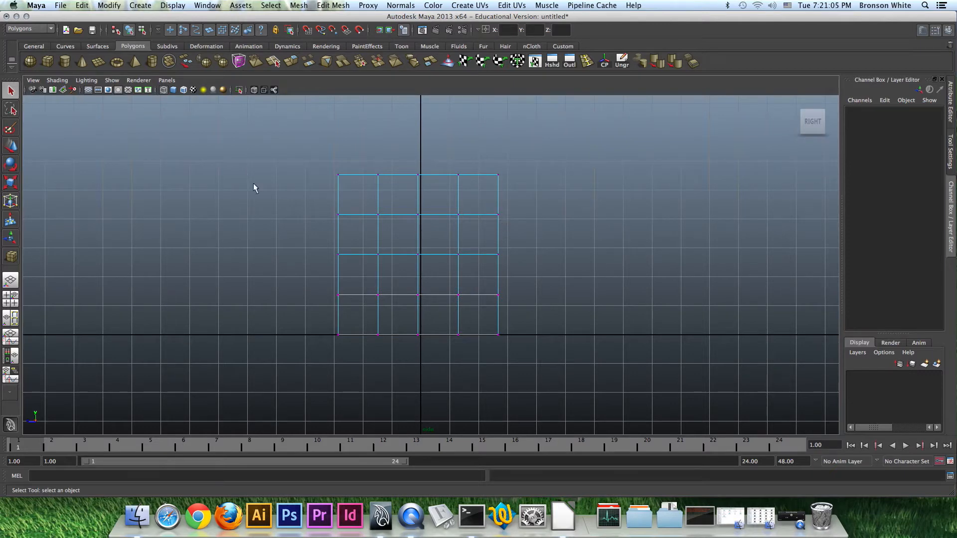
drag(324, 207, 554, 239)
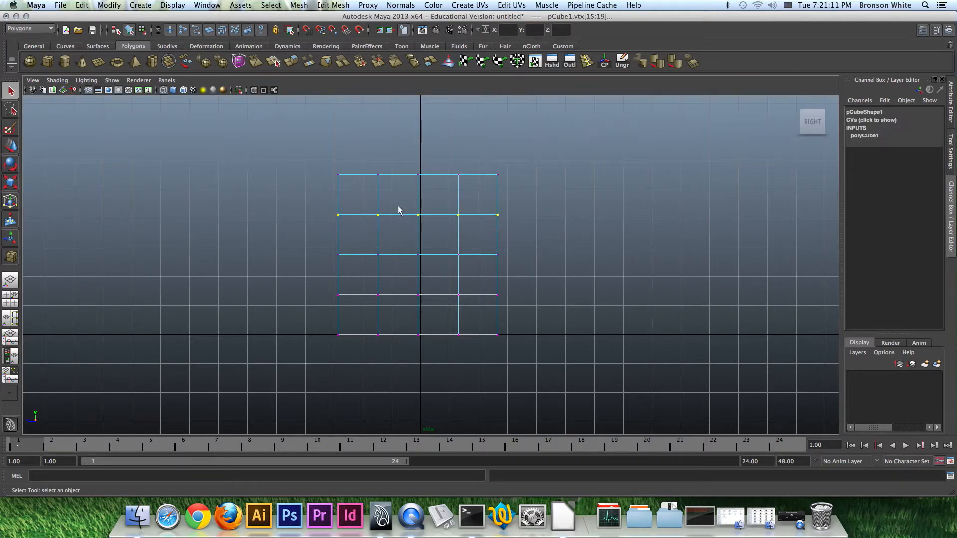
key(r)
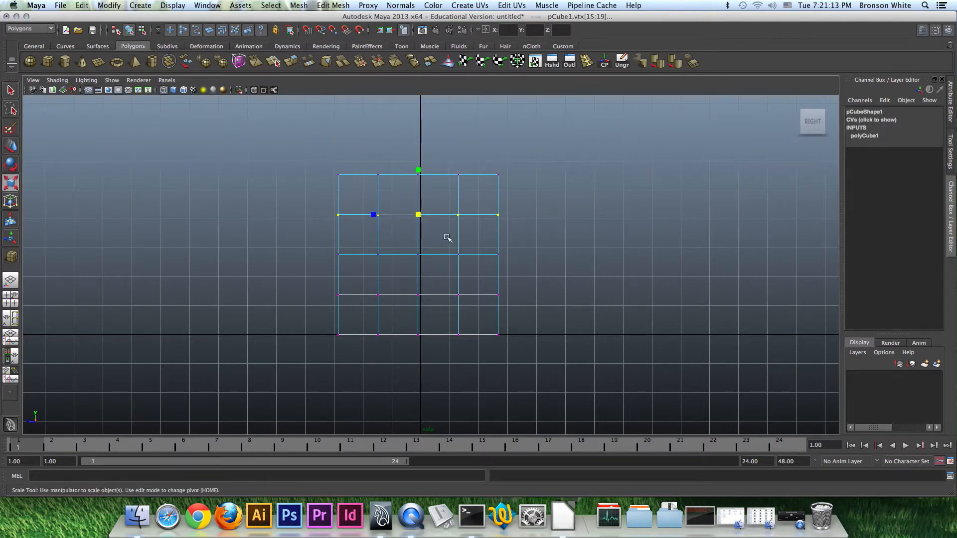
drag(414, 220, 382, 265)
drag(518, 245, 342, 267)
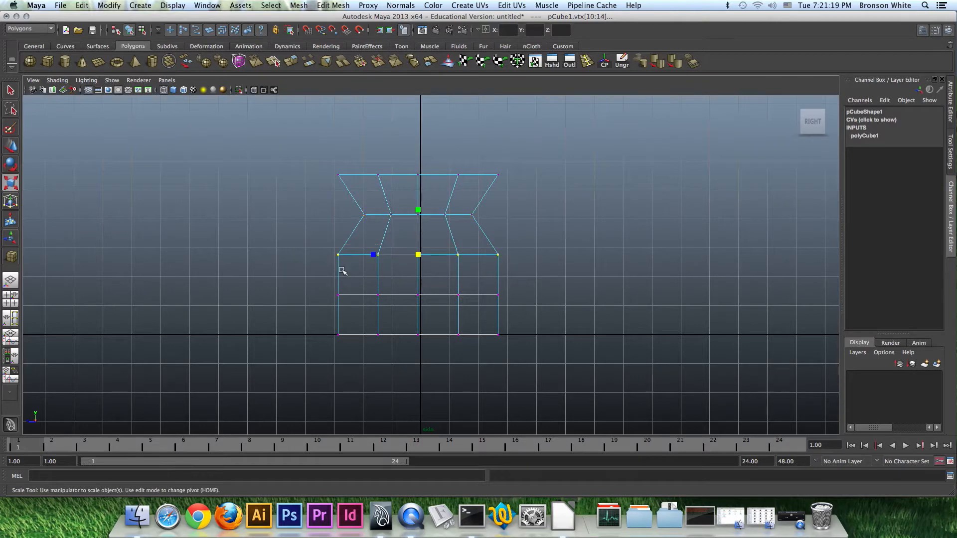
drag(418, 256, 373, 256)
- Scale the lower interior vertex row inward to about 0.75, and widen the upper interior row slightly
drag(531, 285, 289, 299)
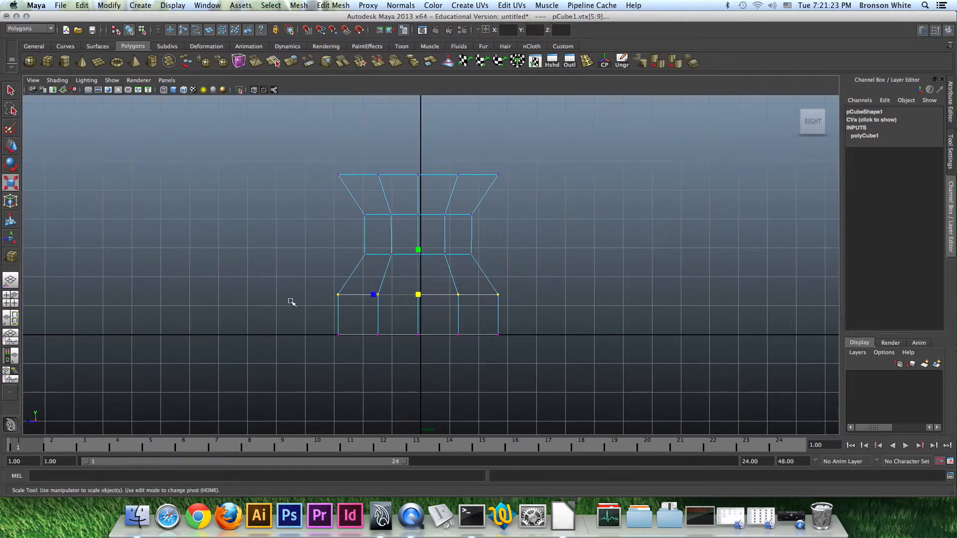
drag(418, 296, 387, 298)
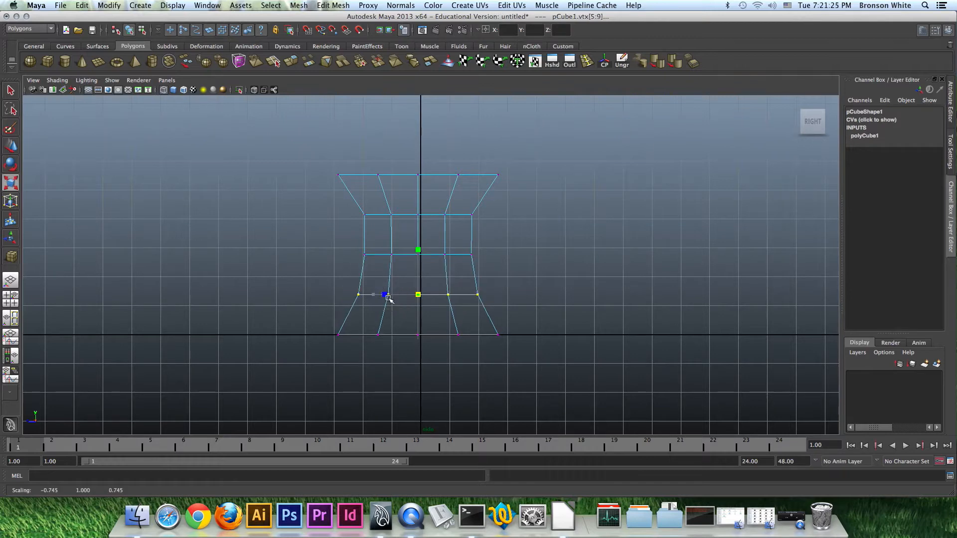
drag(487, 205, 350, 224)
drag(418, 215, 426, 217)
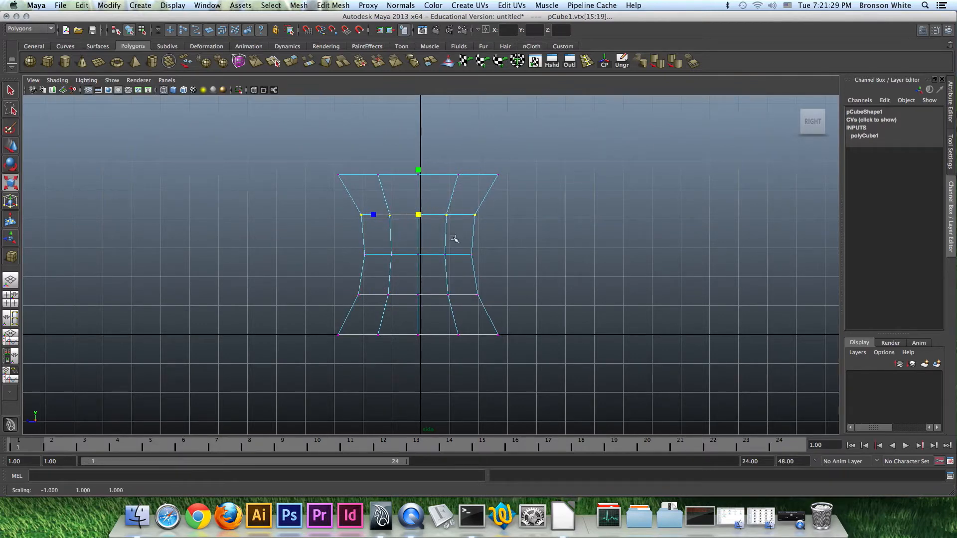
- Examine the pinched cube from several sides in the perspective view
key(space)
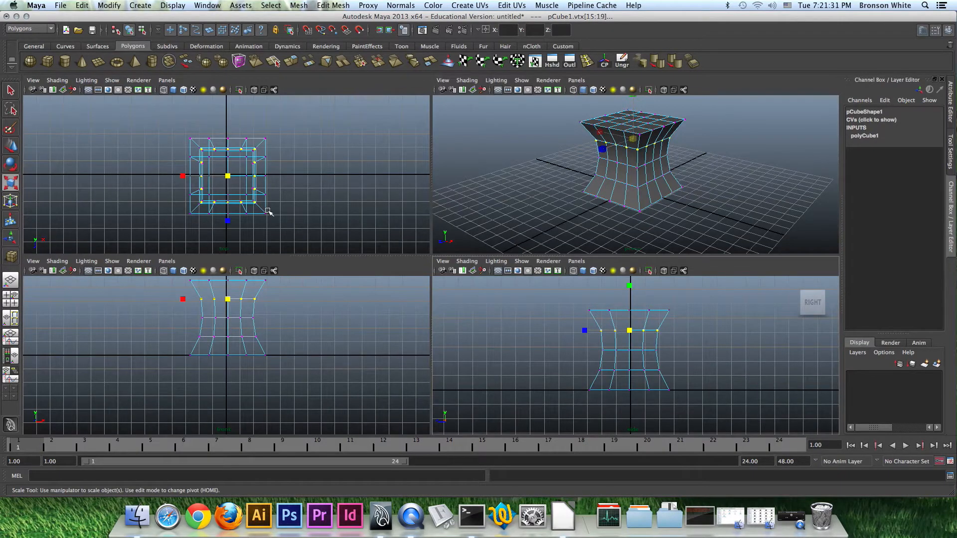
key(space)
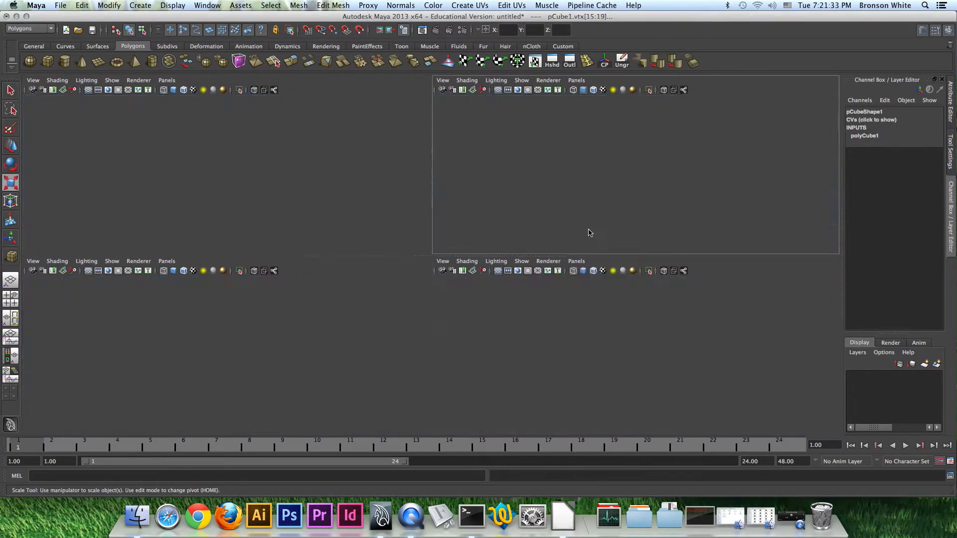
alt+drag(536, 258, 534, 237)
alt+drag(459, 271, 594, 282)
alt+drag(443, 268, 425, 249)
mouse_move(419, 301)
alt+mouse_down()
mouse_move(410, 285)
mouse_move(417, 277)
mouse_move(423, 290)
alt+mouse_up()
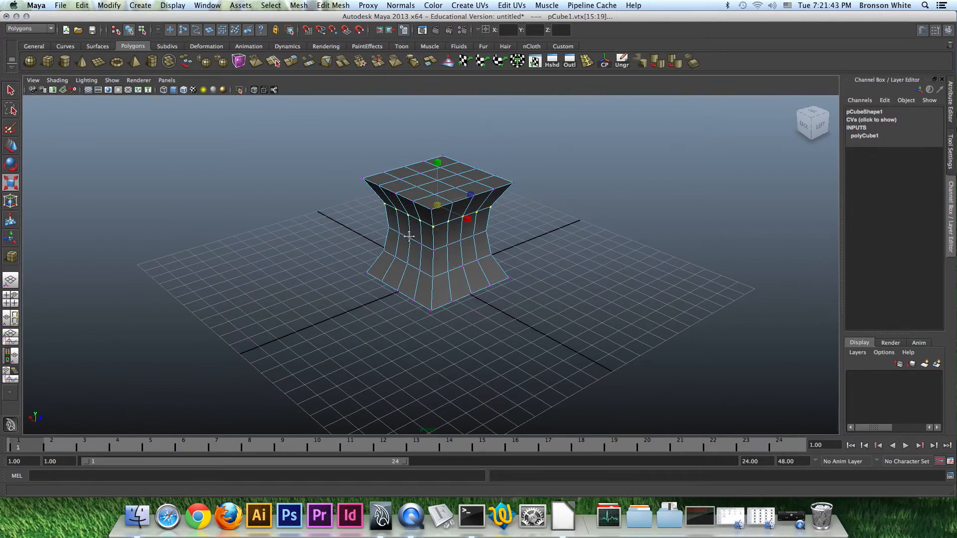
alt+middle_drag(410, 231, 416, 245)
alt+drag(415, 257, 436, 253)
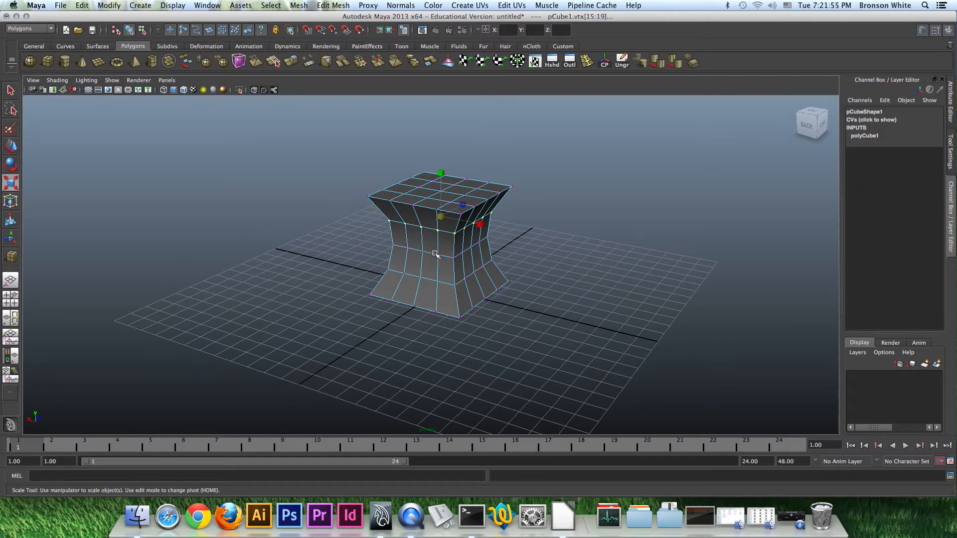
alt+drag(463, 276, 374, 250)
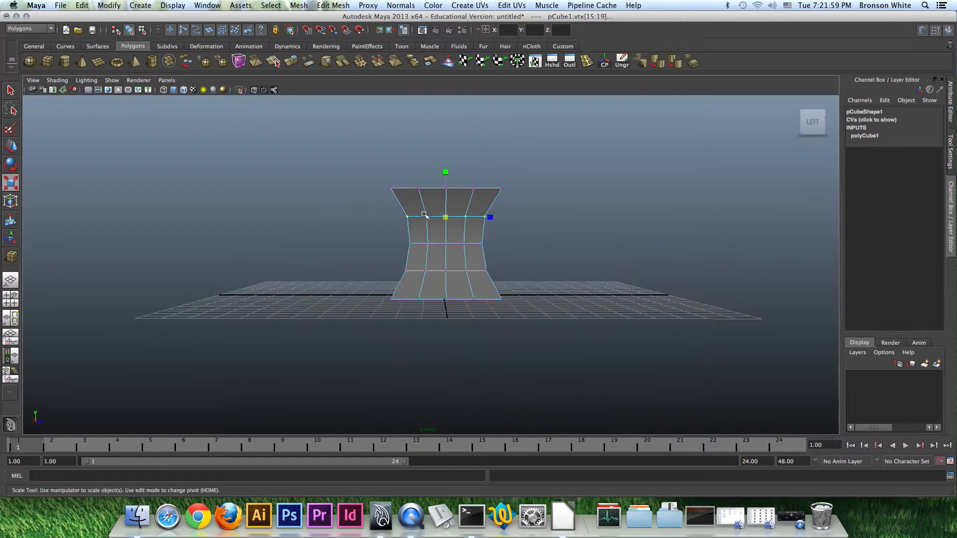
mouse_move(403, 250)
alt+mouse_down()
mouse_move(530, 268)
mouse_move(460, 269)
mouse_move(522, 289)
mouse_move(522, 267)
mouse_move(483, 250)
mouse_move(470, 228)
mouse_move(418, 246)
alt+mouse_up()
alt+drag(470, 295, 380, 272)
alt+right_drag(380, 272, 552, 301)
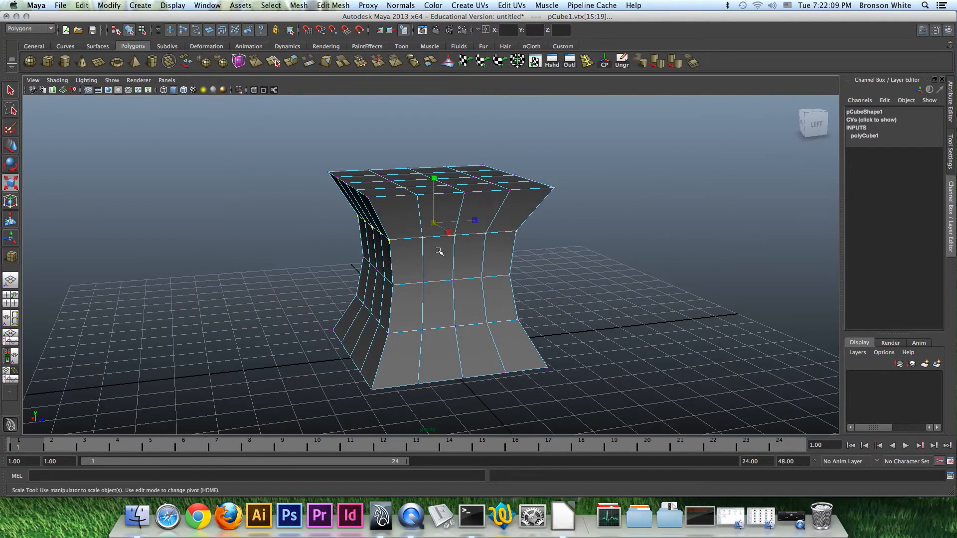
- Select one corner vertex and the three inner vertices of the upper interior row on one side face
click(423, 239)
alt+drag(437, 266, 452, 279)
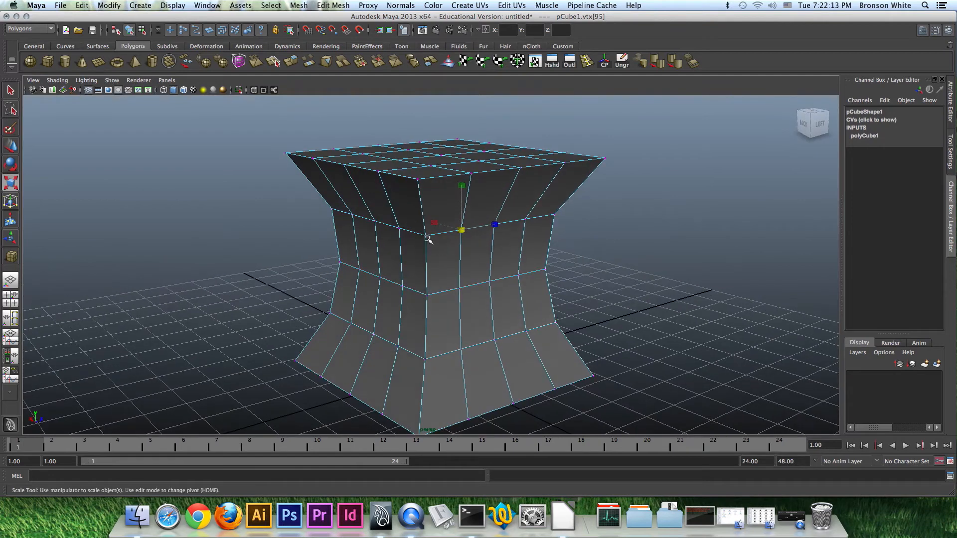
alt+drag(438, 242, 447, 250)
alt+right_drag(446, 250, 434, 263)
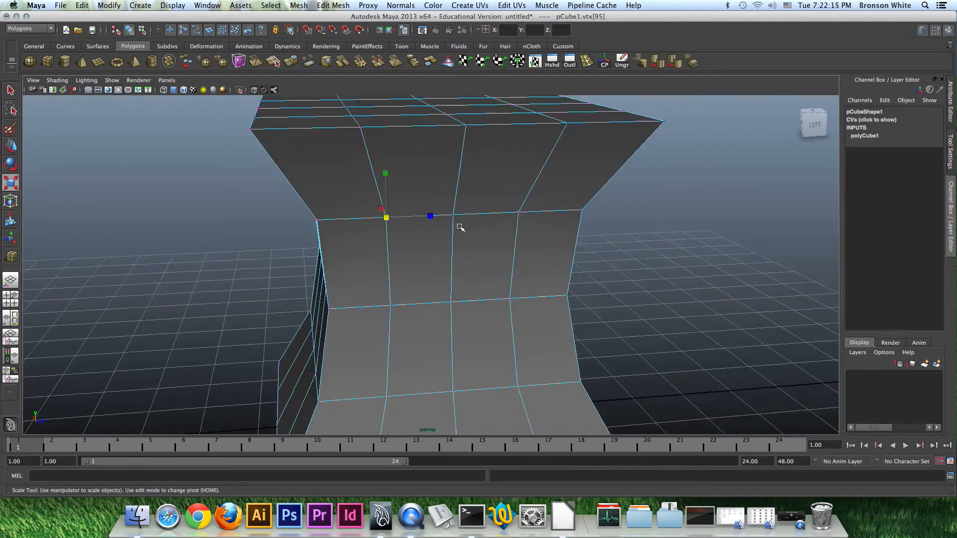
shift+double_click(454, 216)
alt+drag(478, 239, 426, 256)
key(super+z)
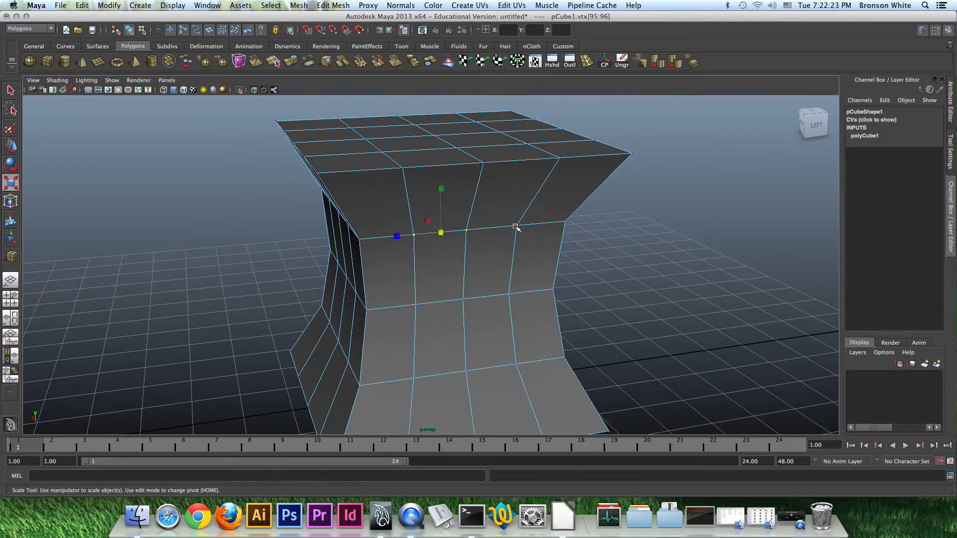
click(518, 227)
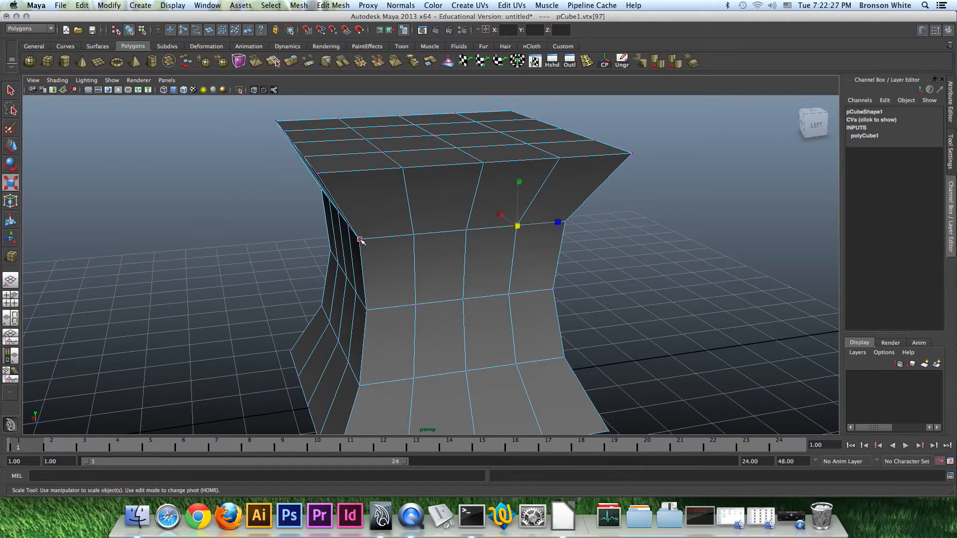
shift+click(360, 240)
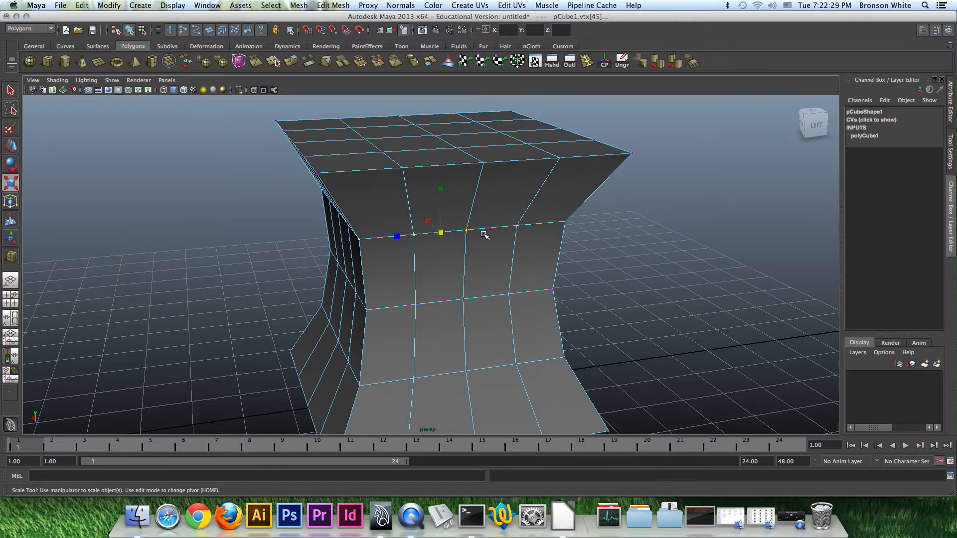
- Try to move the four selected vertices outward along X, and undo the move
alt+drag(463, 265, 421, 265)
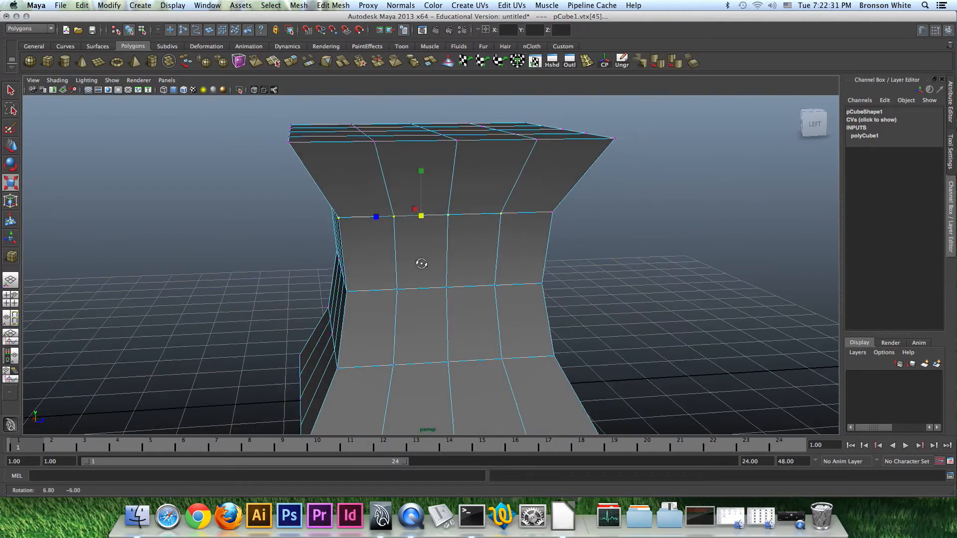
alt+right_drag(421, 265, 361, 283)
alt+drag(361, 282, 455, 261)
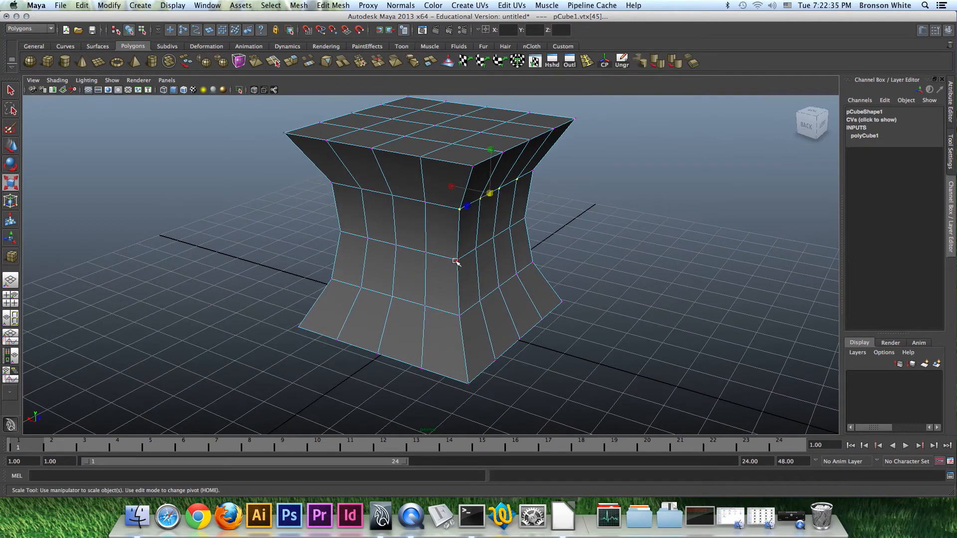
key(w)
drag(462, 189, 578, 313)
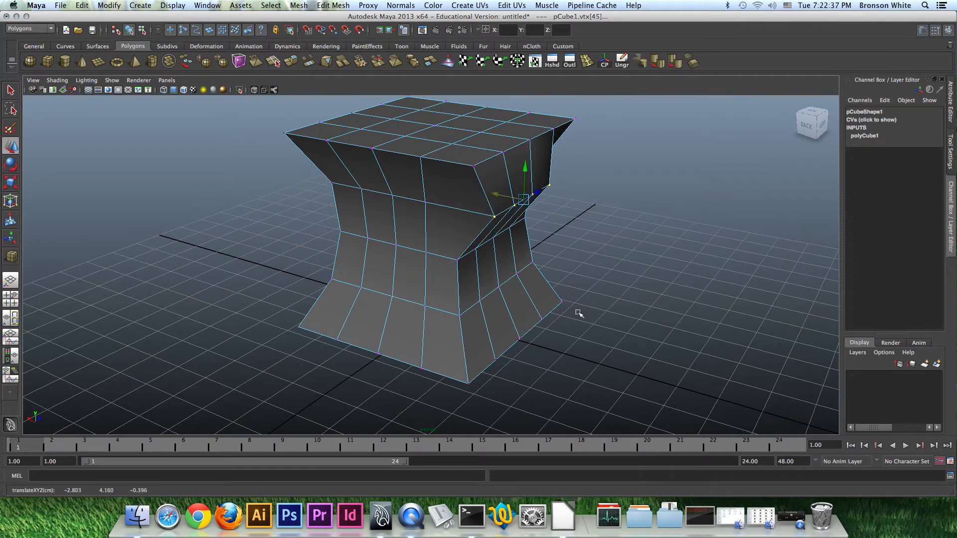
key(ctrl+z)
- Try to rotate the four selected vertices about 2.67 degrees around X and scale them uniformly, undoing both changes
key(e)
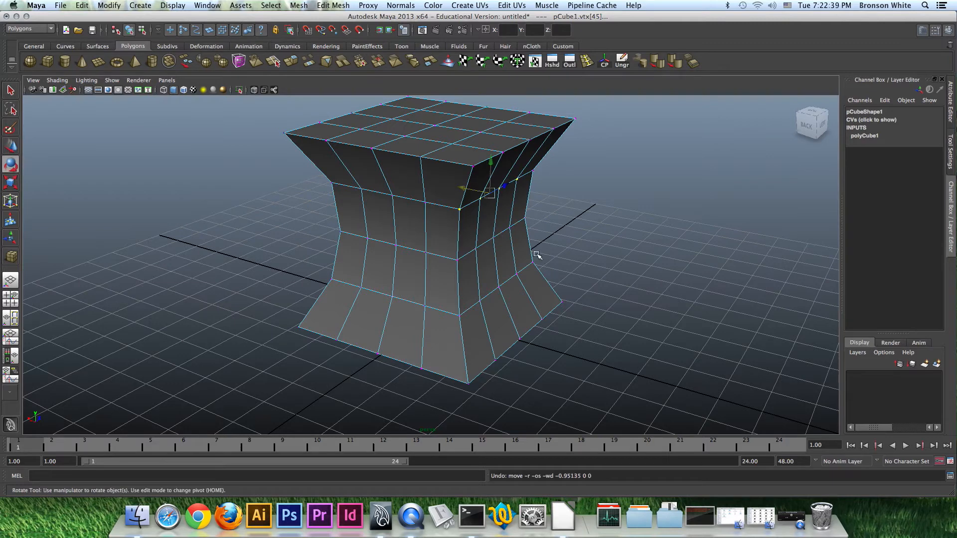
mouse_move(475, 169)
mouse_down()
mouse_move(469, 158)
mouse_move(471, 167)
mouse_up()
key(ctrl+z)
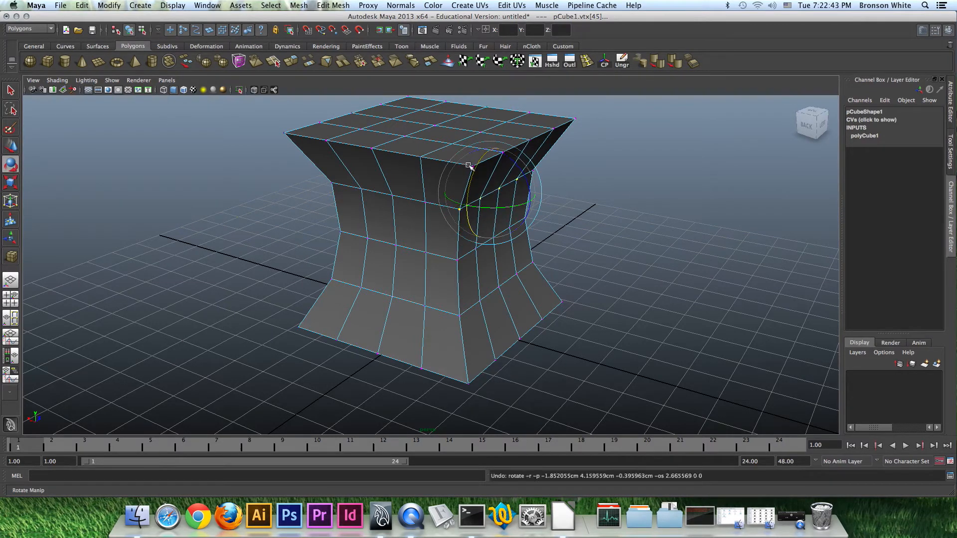
key(r)
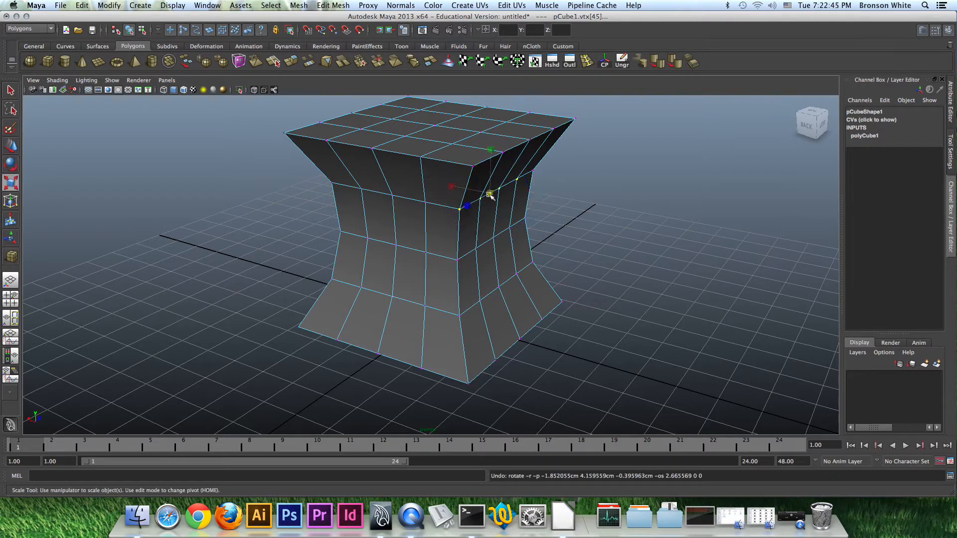
drag(491, 195, 531, 250)
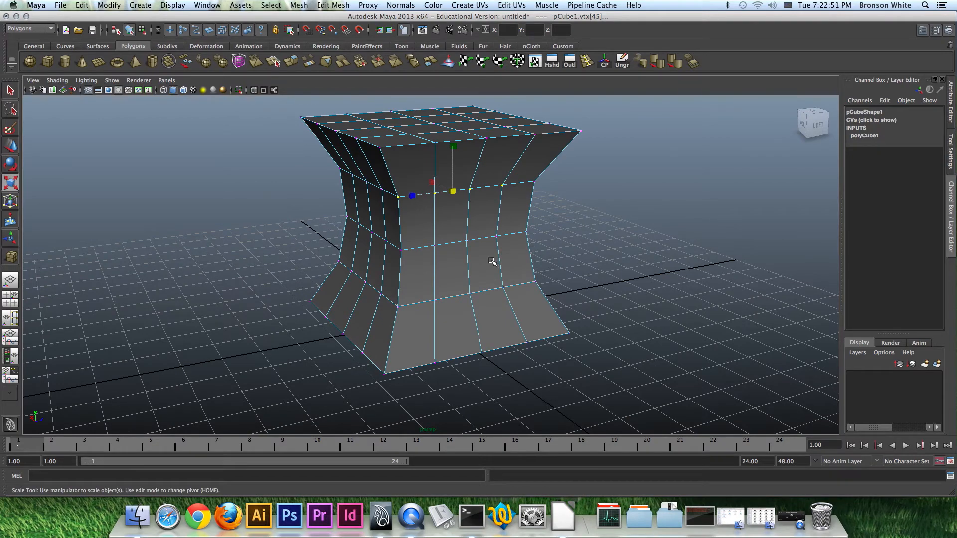
- Select the centre vertex of the cube's top face
mouse_move(468, 259)
alt+mouse_down()
mouse_move(453, 253)
mouse_move(471, 263)
alt+mouse_up()
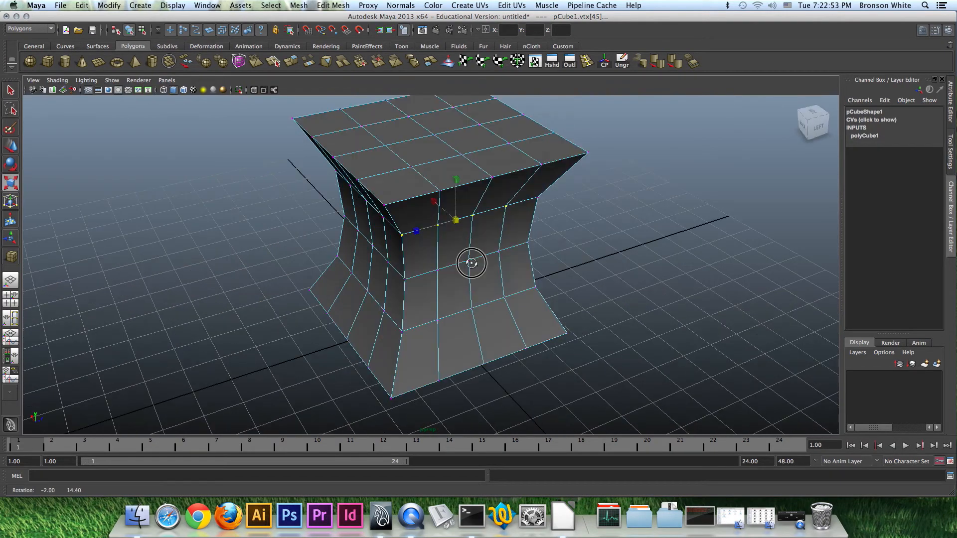
alt+right_drag(471, 263, 491, 271)
mouse_move(491, 271)
alt+mouse_down()
mouse_move(513, 253)
mouse_move(515, 278)
mouse_move(507, 280)
alt+mouse_up()
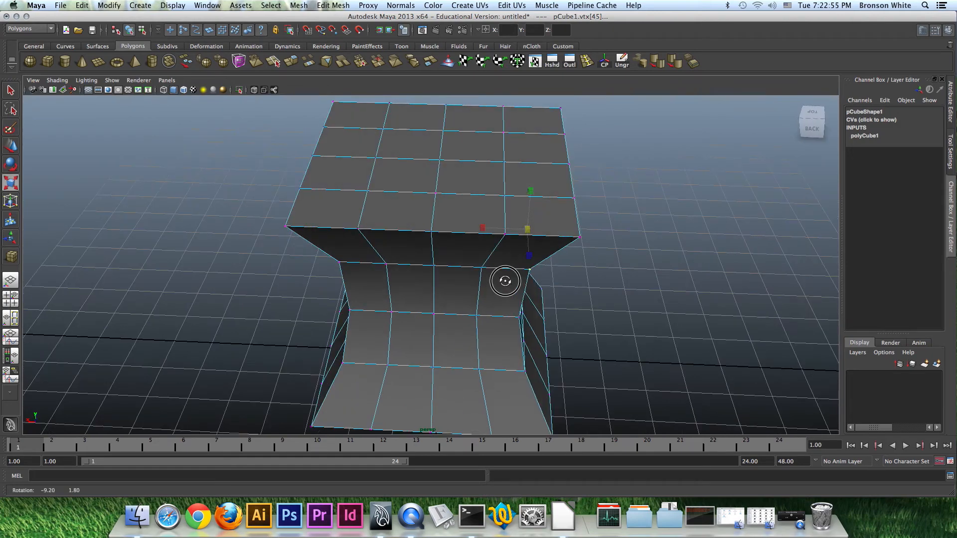
click(439, 158)
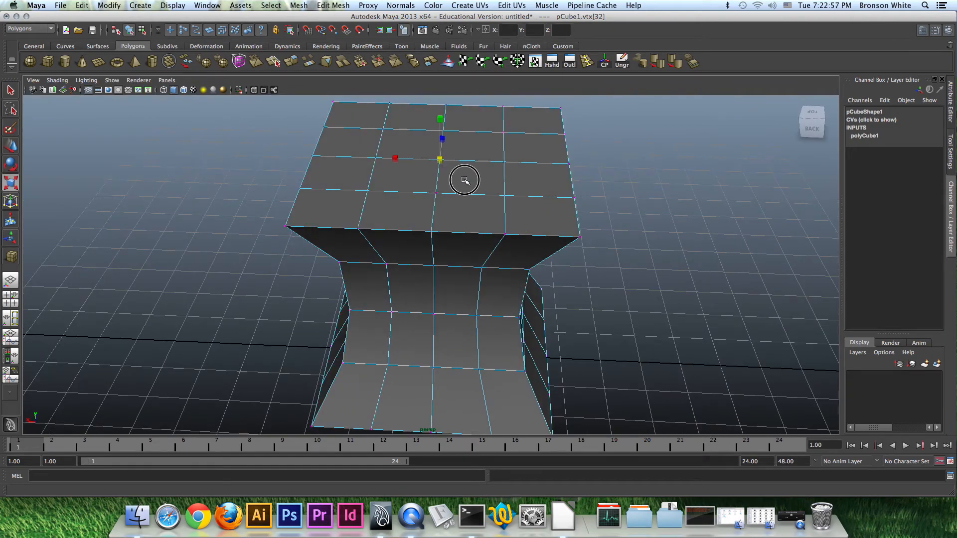
alt+drag(466, 177, 485, 183)
alt+right_drag(485, 183, 447, 213)
alt+drag(447, 213, 442, 190)
alt+middle_drag(442, 190, 431, 224)
alt+drag(430, 224, 423, 216)
alt+middle_drag(431, 215, 449, 226)
alt+drag(449, 224, 452, 220)
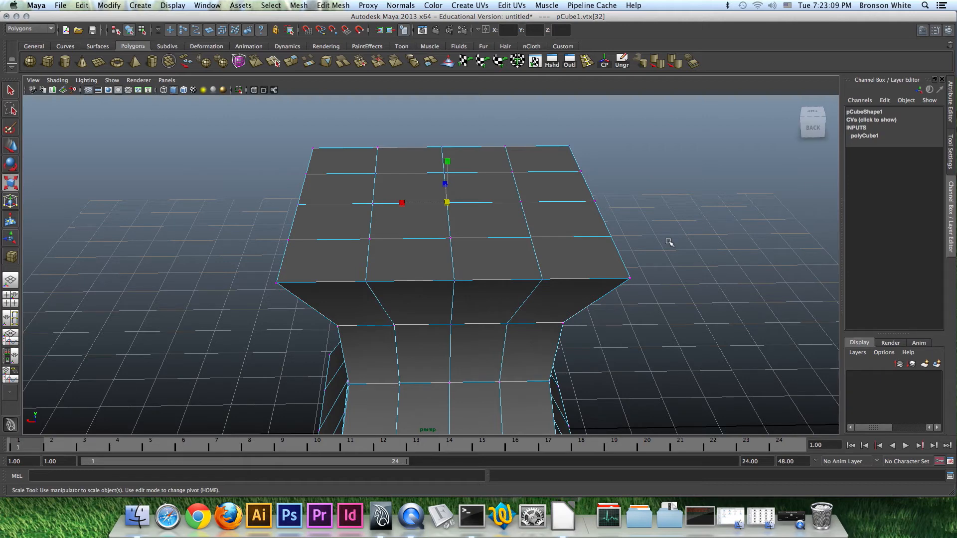
- Grow the vertex selection twice to cover the whole top face, and shrink it back to the centre vertex
key(shift+period)
key(shift+period)
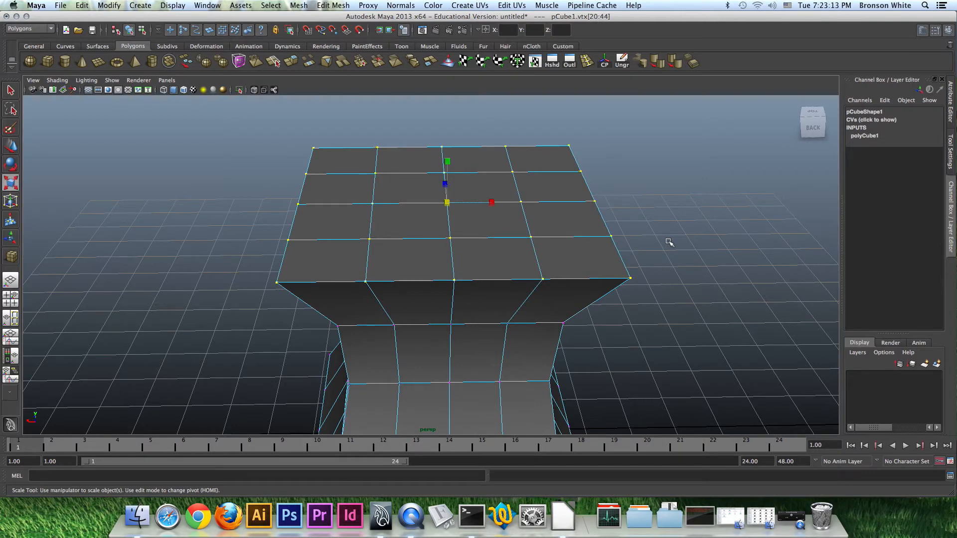
key(shift+comma)
key(shift+comma)
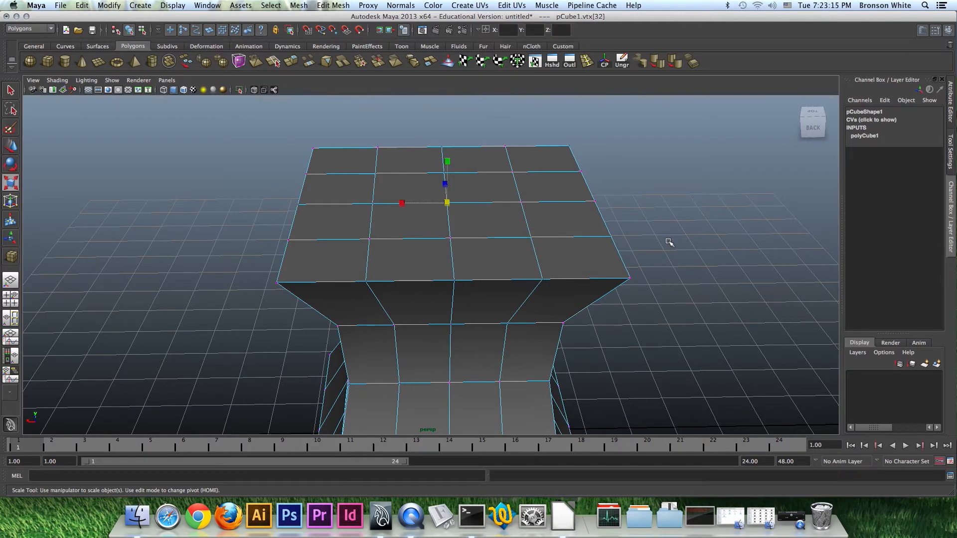
- Switch to face selection, pick one inner face on the top, grow the selection four times and shrink it back
right_drag(518, 239, 515, 261)
click(480, 188)
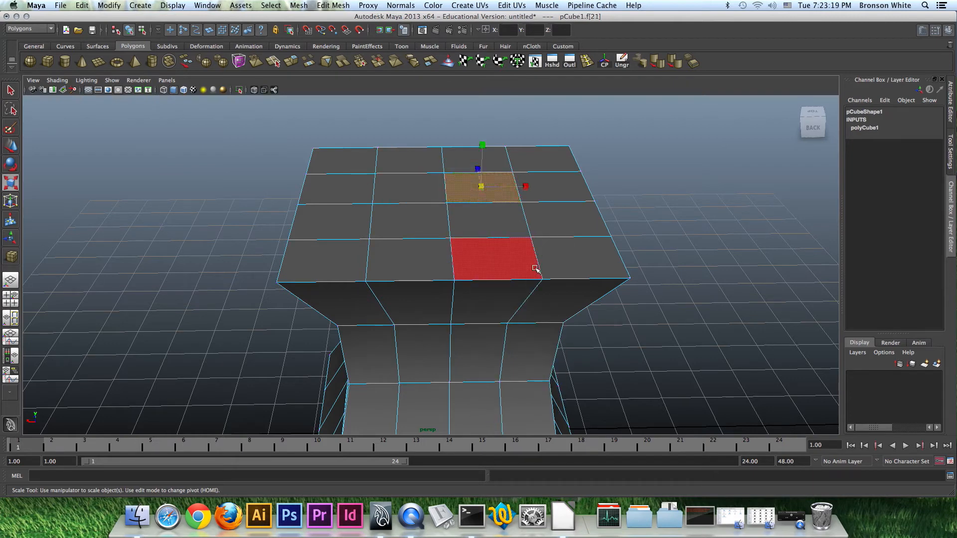
key(shift+period)
key(shift+period)
key(shift+period)
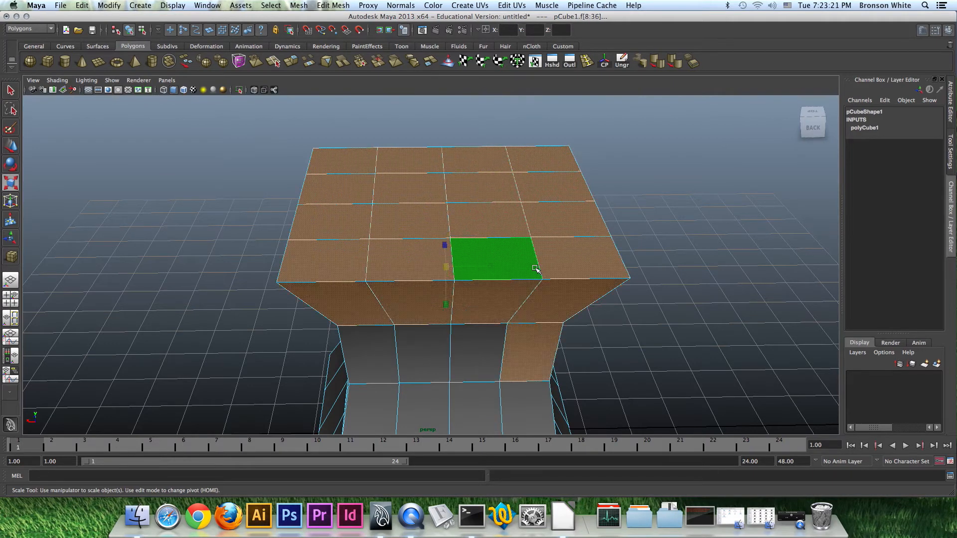
key(shift+period)
key(shift+comma)
key(shift+comma)
key(shift+comma)
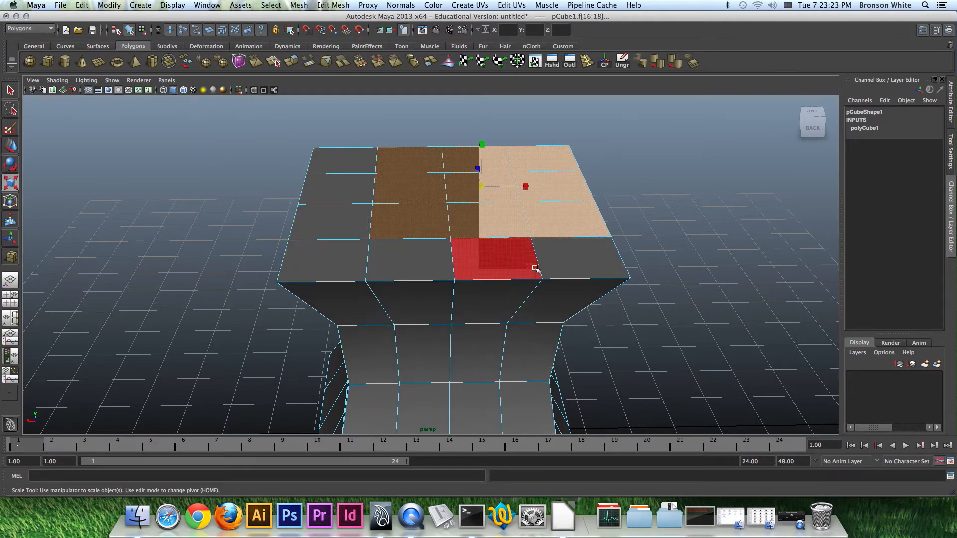
key(shift+comma)
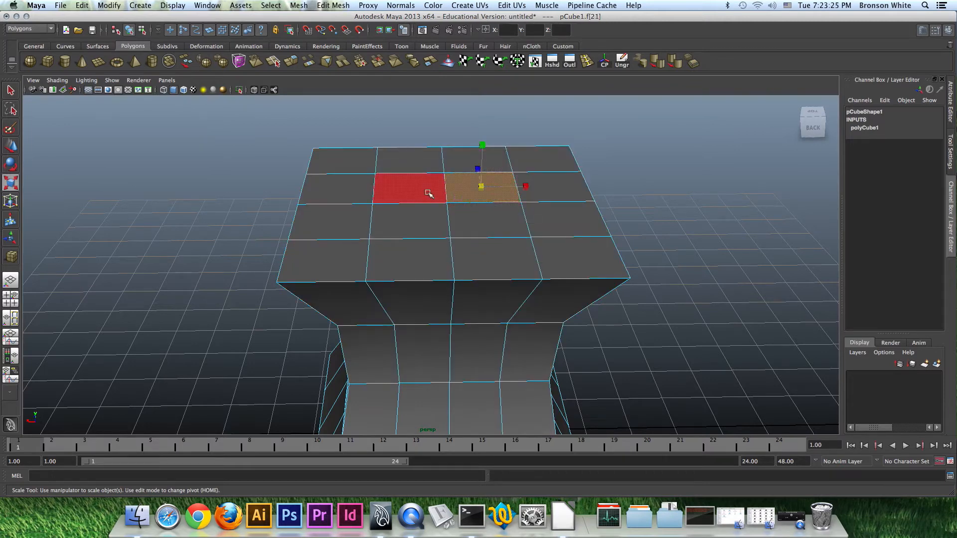
- Add the other three inner top faces and one adjoining face in the front row to the selection
shift+click(429, 194)
shift+click(437, 230)
shift+click(487, 220)
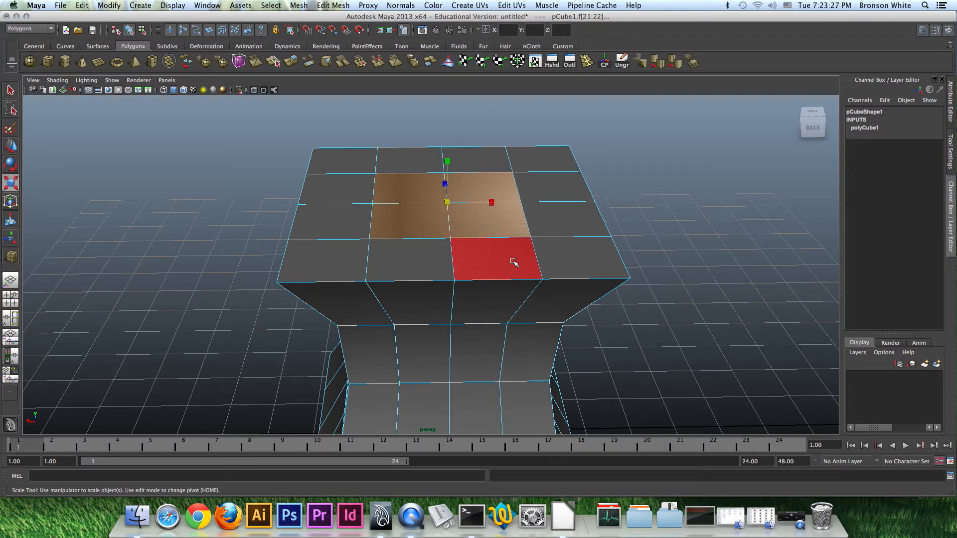
shift+click(514, 261)
- Grow the multi-face selection four times down the sides of the mesh, and shrink it back four times
key(shift+period)
key(shift+period)
key(shift+period)
key(shift+period)
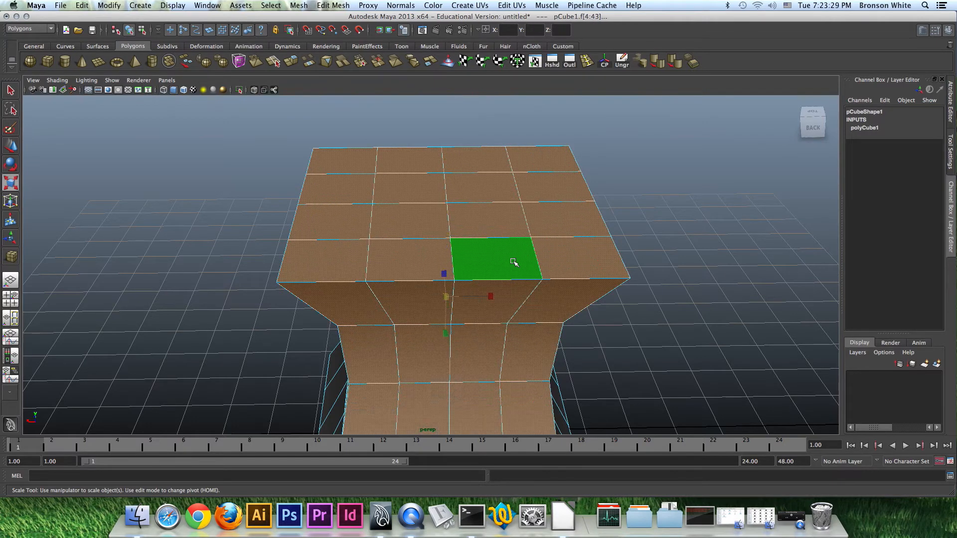
key(shift+comma)
key(shift+comma)
key(shift+comma)
key(shift+comma)
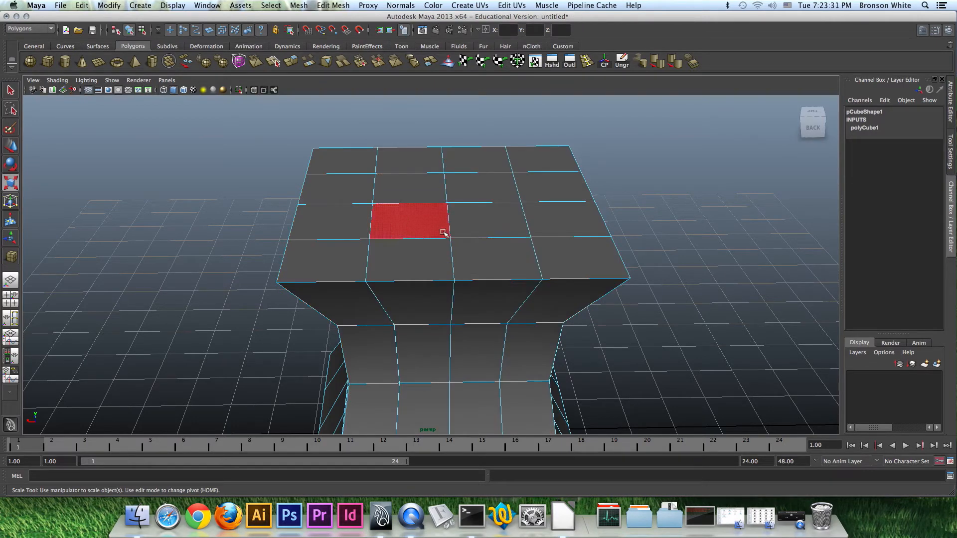
- Switch to vertex selection and move the top face's centre vertex far up along Y to form a tall spike
right_drag(444, 232, 403, 228)
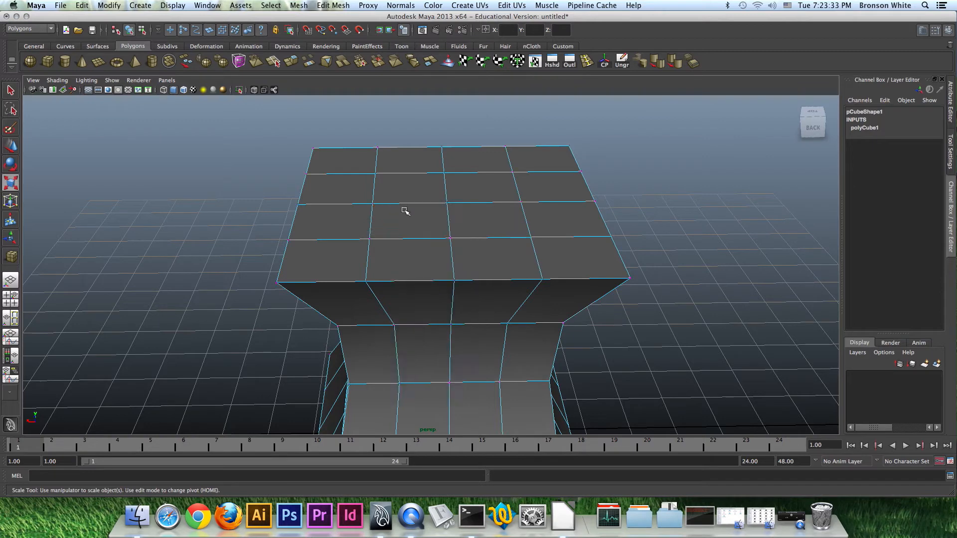
alt+drag(481, 212, 475, 252)
click(431, 229)
key(w)
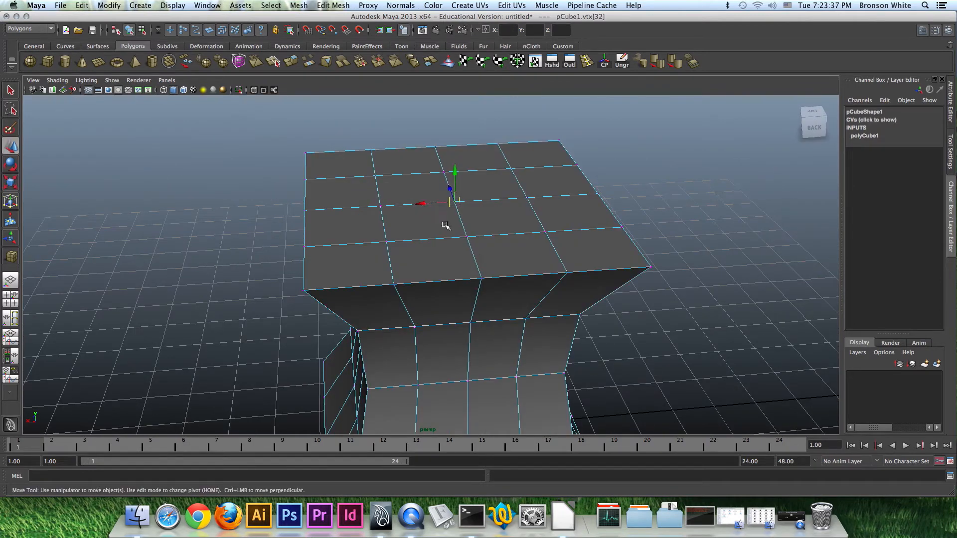
alt+right_drag(488, 216, 84, 157)
drag(441, 213, 435, 70)
mouse_move(500, 250)
alt+mouse_down()
mouse_move(478, 256)
mouse_move(488, 261)
alt+mouse_up()
alt+right_drag(487, 261, 487, 297)
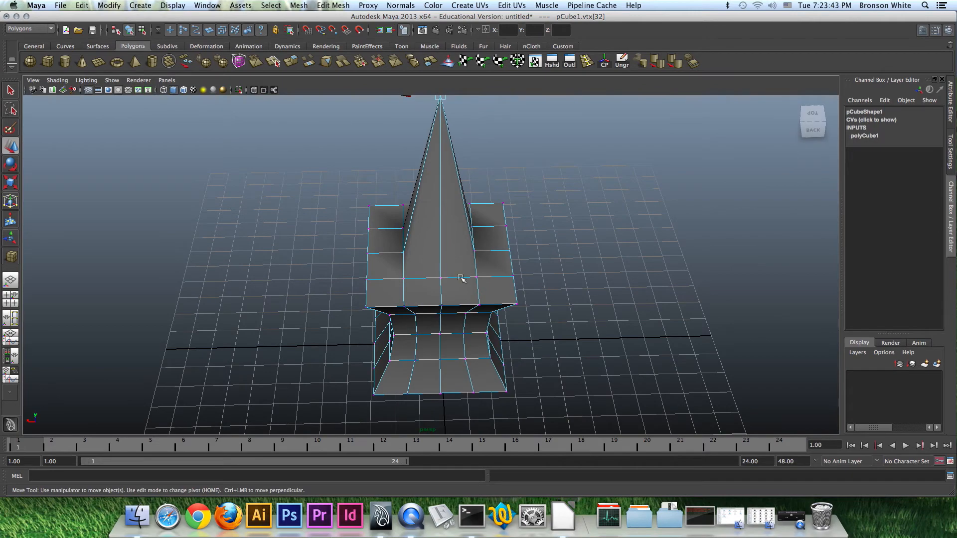
- Inspect the spike and lower its tip vertex to just slightly above the top face
alt+drag(488, 279, 459, 292)
alt+middle_drag(459, 292, 462, 242)
alt+right_drag(484, 266, 613, 324)
alt+drag(505, 301, 421, 157)
alt+drag(421, 225, 479, 239)
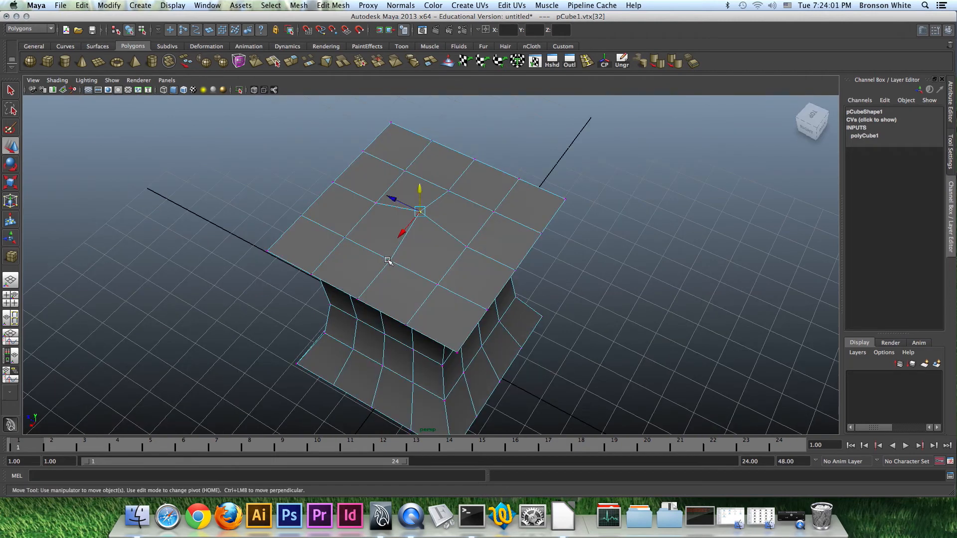
- Select the two vertices on either side of the raised centre vertex and move them slightly up along Y
alt+drag(389, 259, 440, 212)
click(475, 211)
drag(421, 163, 419, 156)
alt+drag(496, 290, 479, 260)
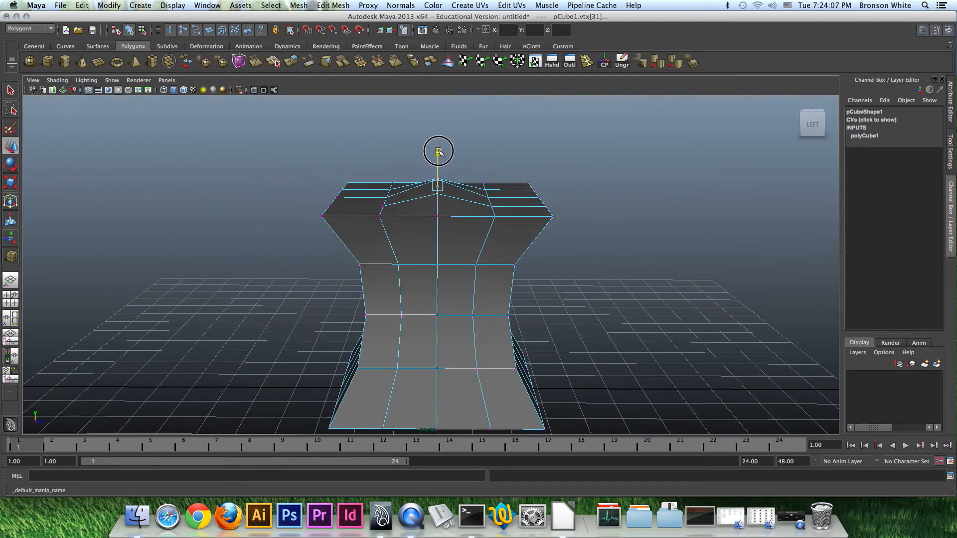
alt+drag(385, 220, 461, 258)
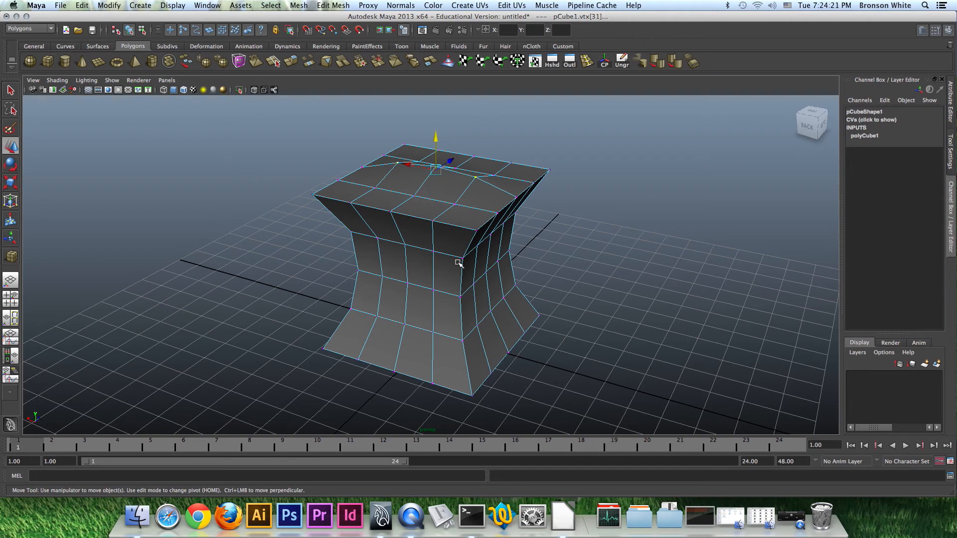
- Return to object selection and smooth the mesh with exponential divisions at 3 division levels
alt+right_drag(464, 268, 481, 221)
click(460, 223)
click(299, 6)
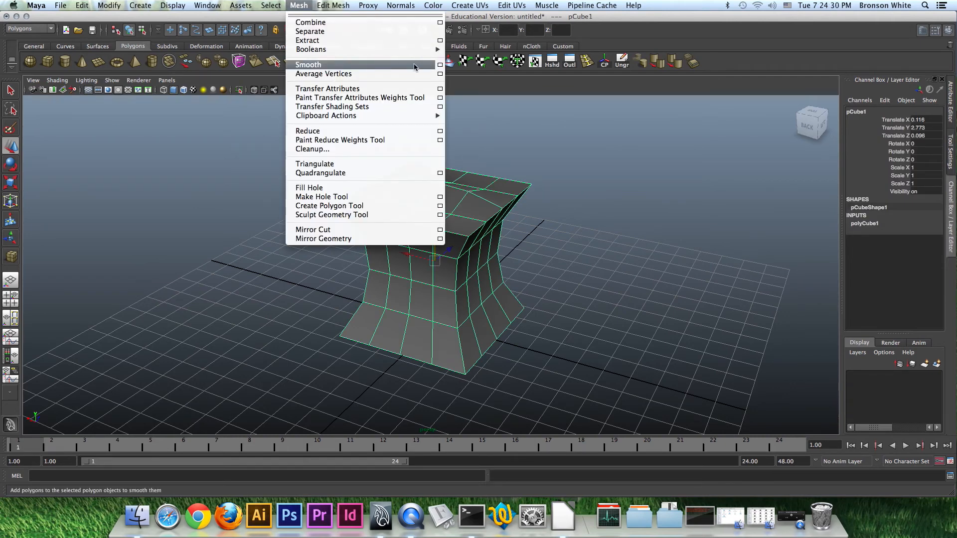
click(441, 65)
drag(313, 150, 400, 150)
click(251, 245)
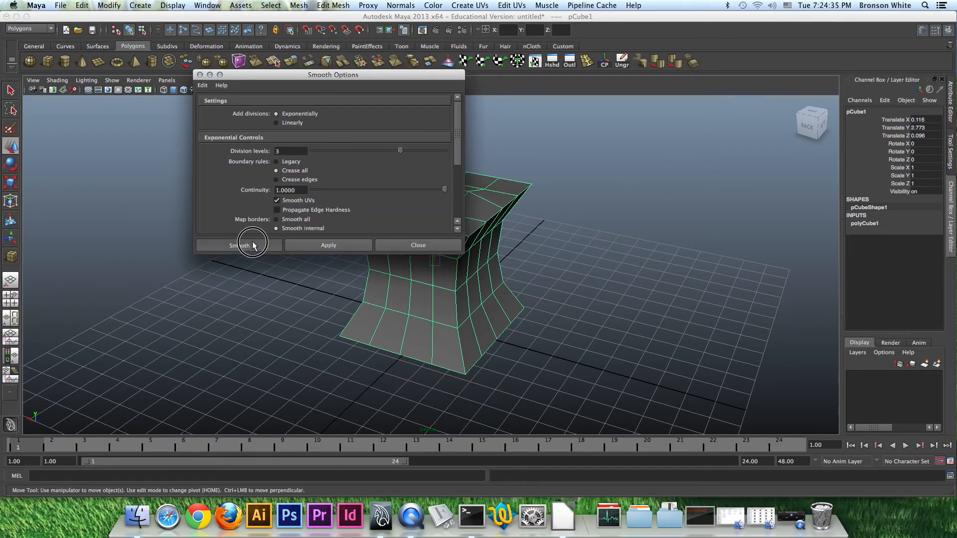
alt+drag(426, 228, 429, 241)
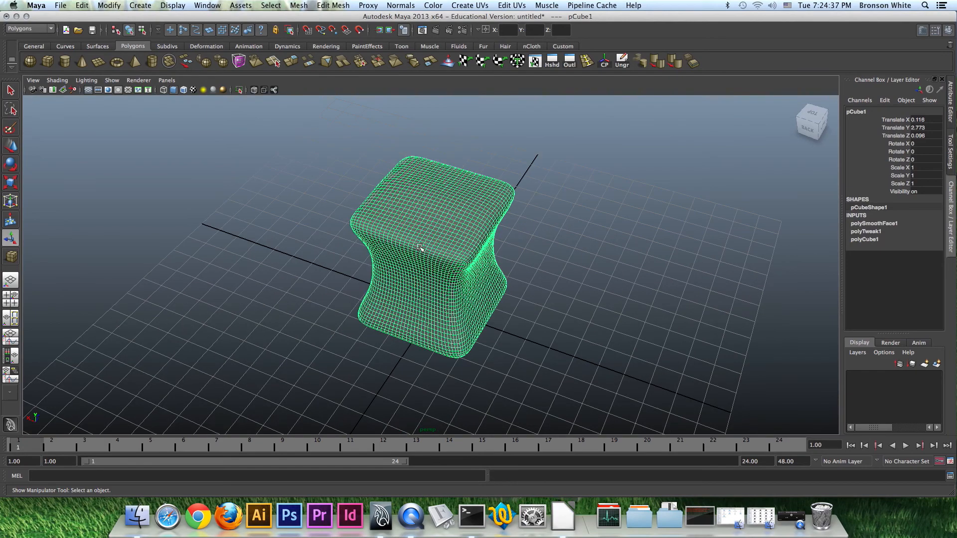
- Switch the smoothed mesh to vertex selection and move a single vertex on its top surface slightly up along Y
alt+right_drag(429, 241, 541, 249)
right_click(472, 226)
right_drag(469, 227, 432, 226)
mouse_move(438, 223)
alt+mouse_down()
mouse_move(466, 202)
mouse_move(436, 237)
alt+mouse_up()
alt+right_drag(436, 237, 517, 257)
alt+drag(518, 257, 485, 200)
alt+middle_drag(483, 187, 479, 246)
click(457, 176)
alt+drag(467, 202, 482, 201)
key(w)
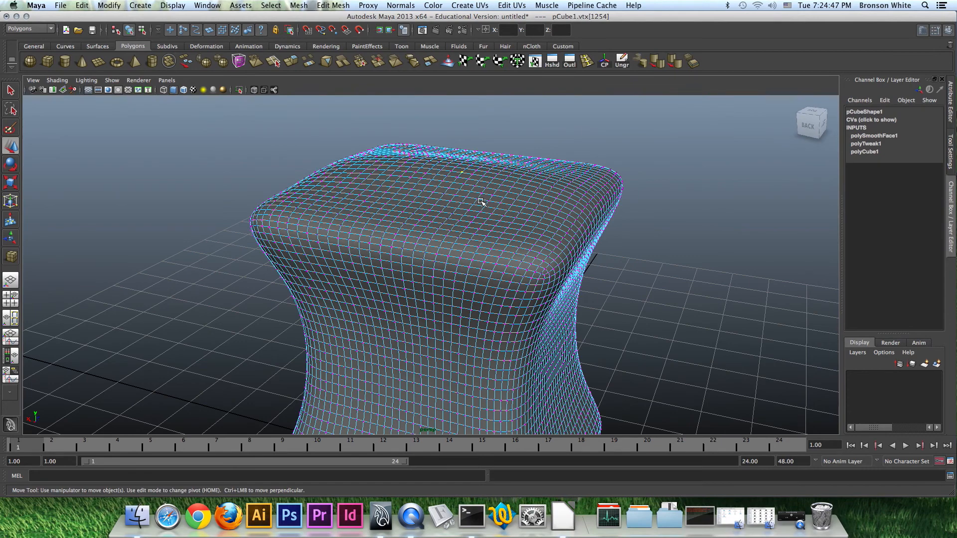
mouse_move(462, 140)
mouse_down()
mouse_move(460, 121)
mouse_move(465, 136)
mouse_up()
alt+drag(548, 206, 487, 223)
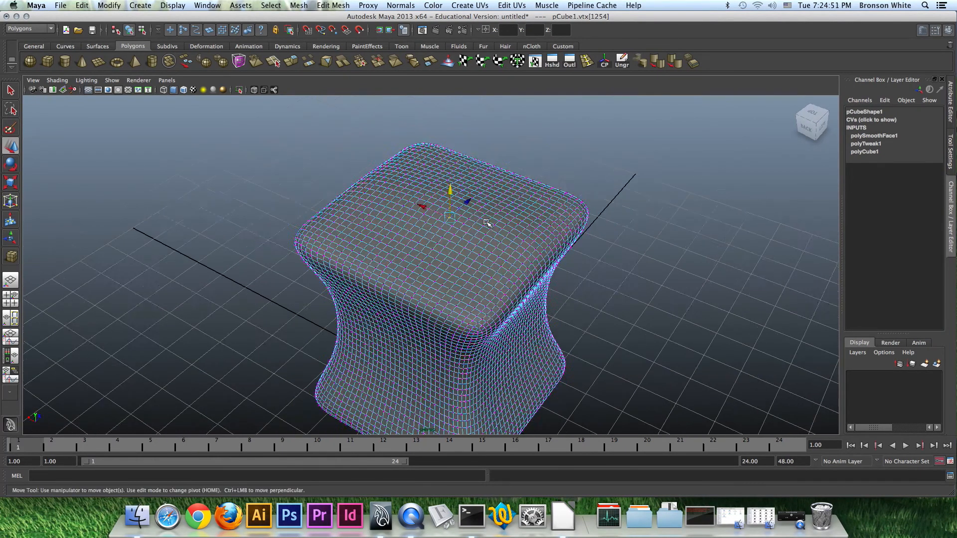
- Undo the single-vertex edit and the smoothing to restore the low-resolution mesh, and inspect it from several angles
alt+drag(555, 262, 532, 248)
alt+right_drag(532, 248, 481, 248)
alt+drag(481, 249, 475, 226)
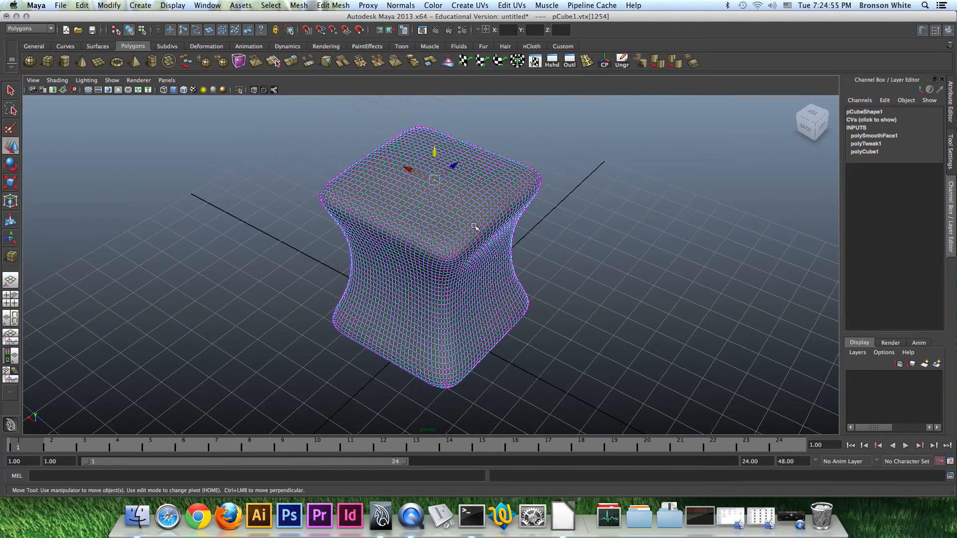
key(super+z)
key(super+z)
key(super+z)
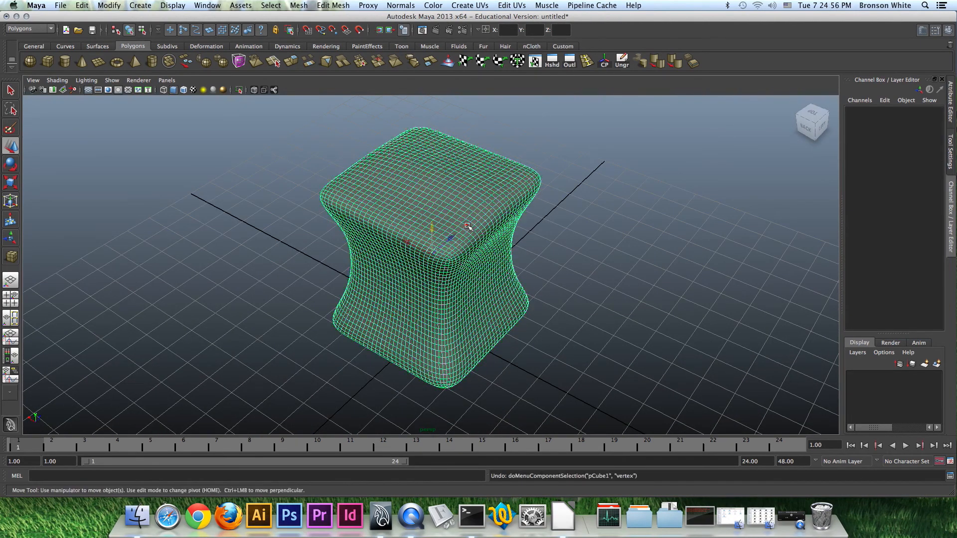
alt+drag(468, 227, 501, 194)
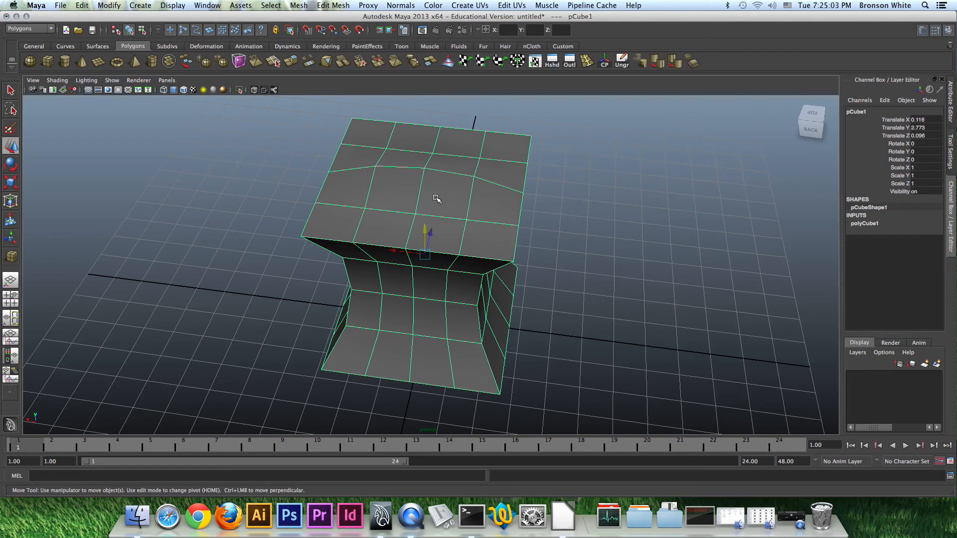
mouse_move(473, 242)
alt+mouse_down()
mouse_move(499, 229)
mouse_move(438, 251)
mouse_move(523, 229)
mouse_move(466, 243)
alt+mouse_up()
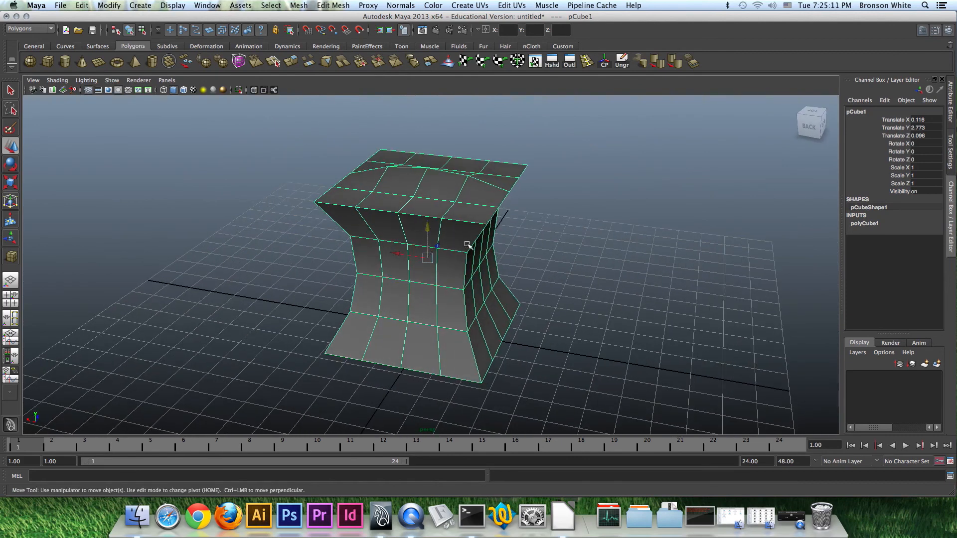